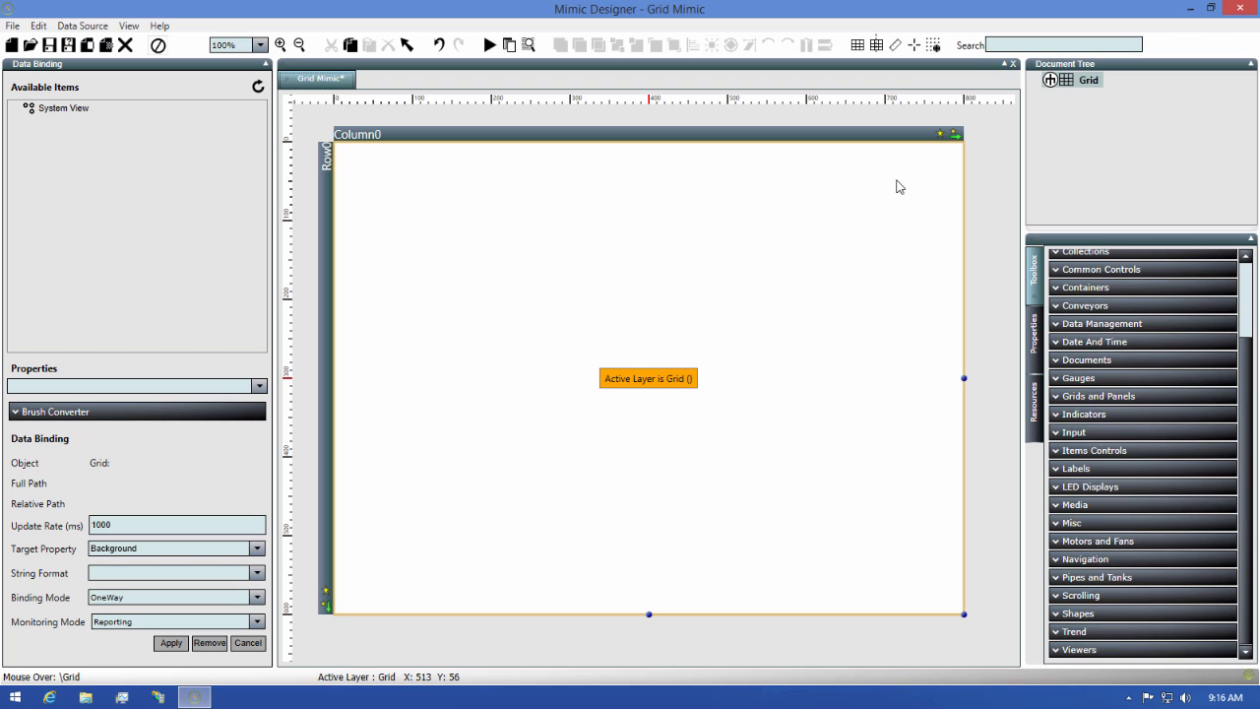
# - Draw a rectangle from the Shapes category in the upper-left part of the grid
pyautogui.click(1078, 612)
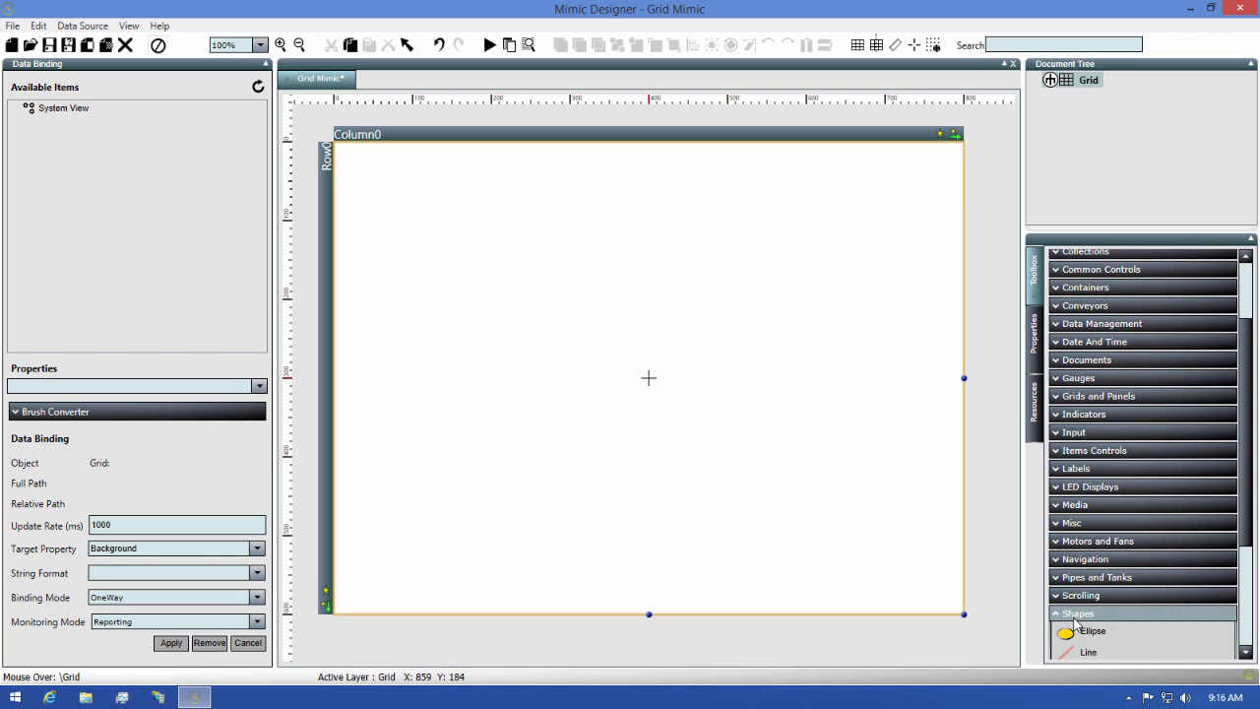
pyautogui.scroll(-3, 1079, 605)
pyautogui.click(1093, 605)
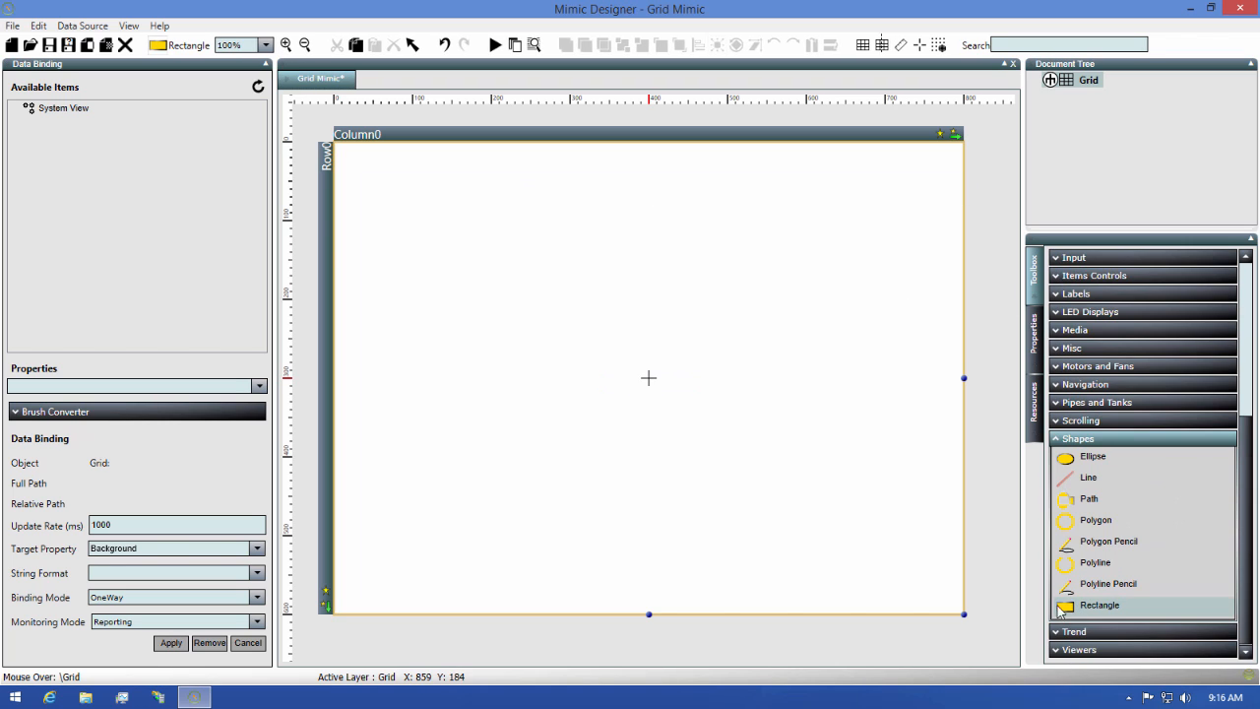
pyautogui.moveTo(345, 150)
pyautogui.mouseDown()
pyautogui.moveTo(618, 421)
pyautogui.moveTo(671, 392)
pyautogui.mouseUp()
pyautogui.click(690, 528)
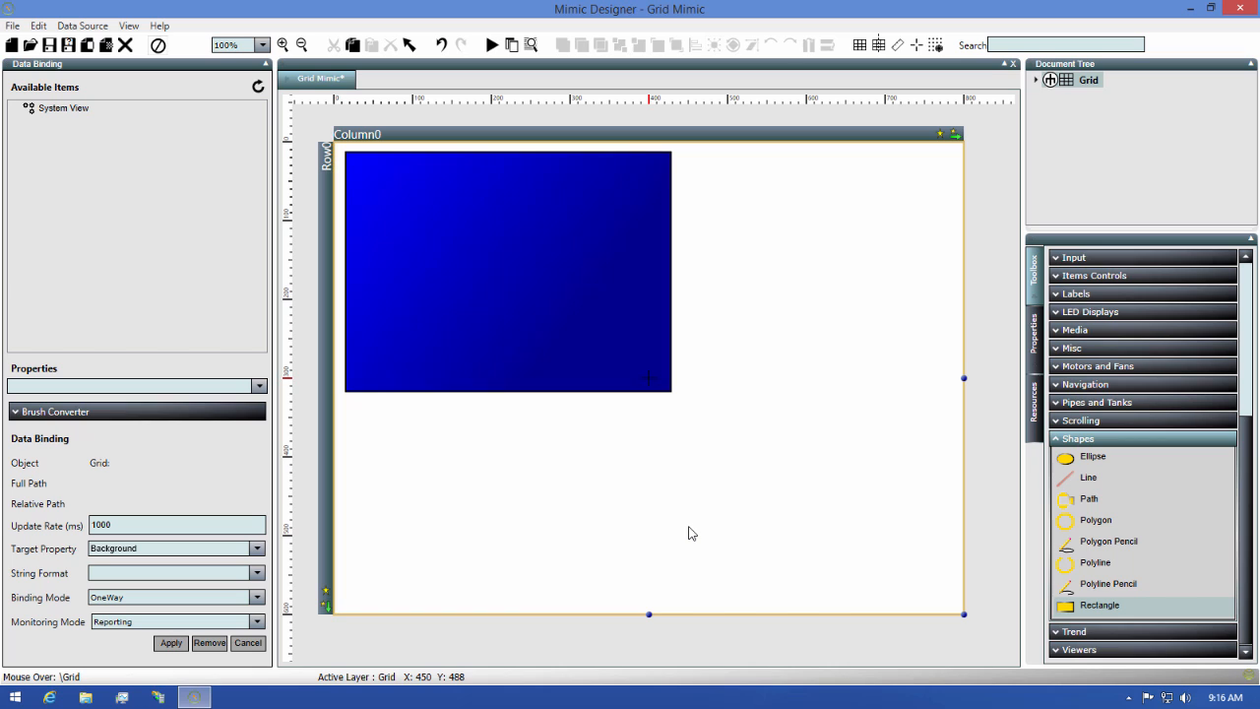
# - Resize the whole grid from its lower-right corner to about 808 wide by 564 high
pyautogui.click(527, 346)
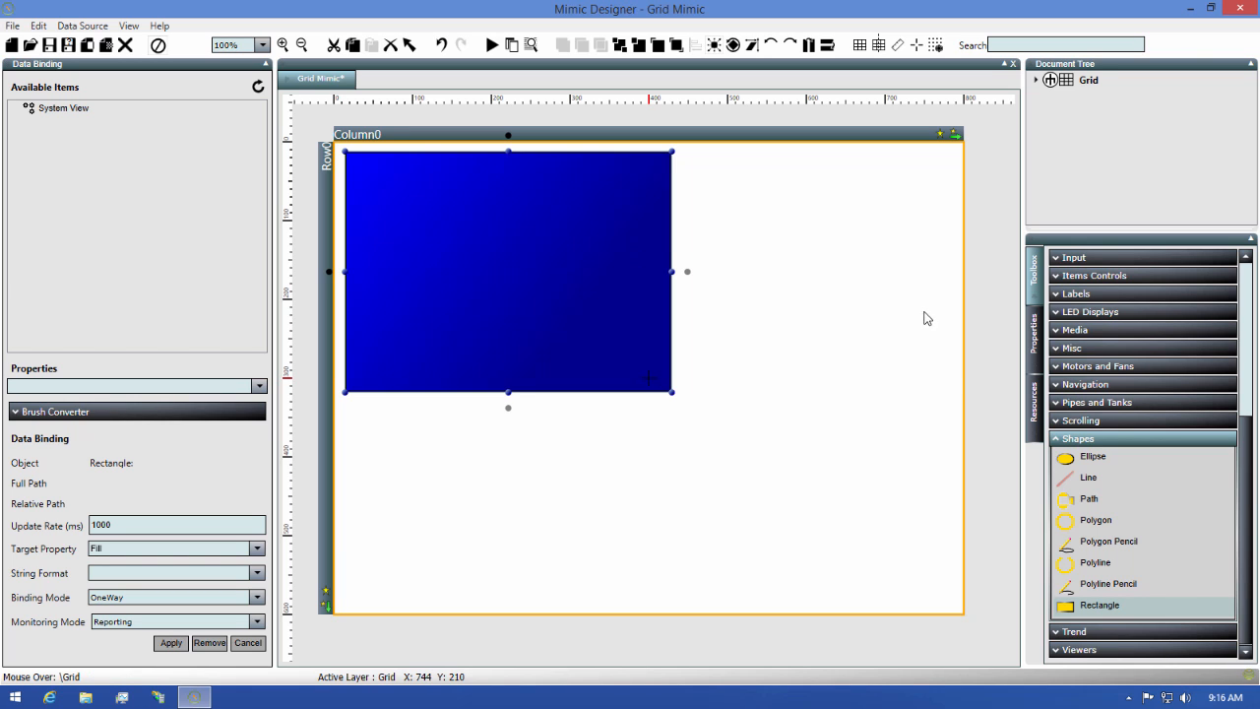
pyautogui.click(857, 514)
pyautogui.moveTo(877, 579); pyautogui.dragTo(956, 596)
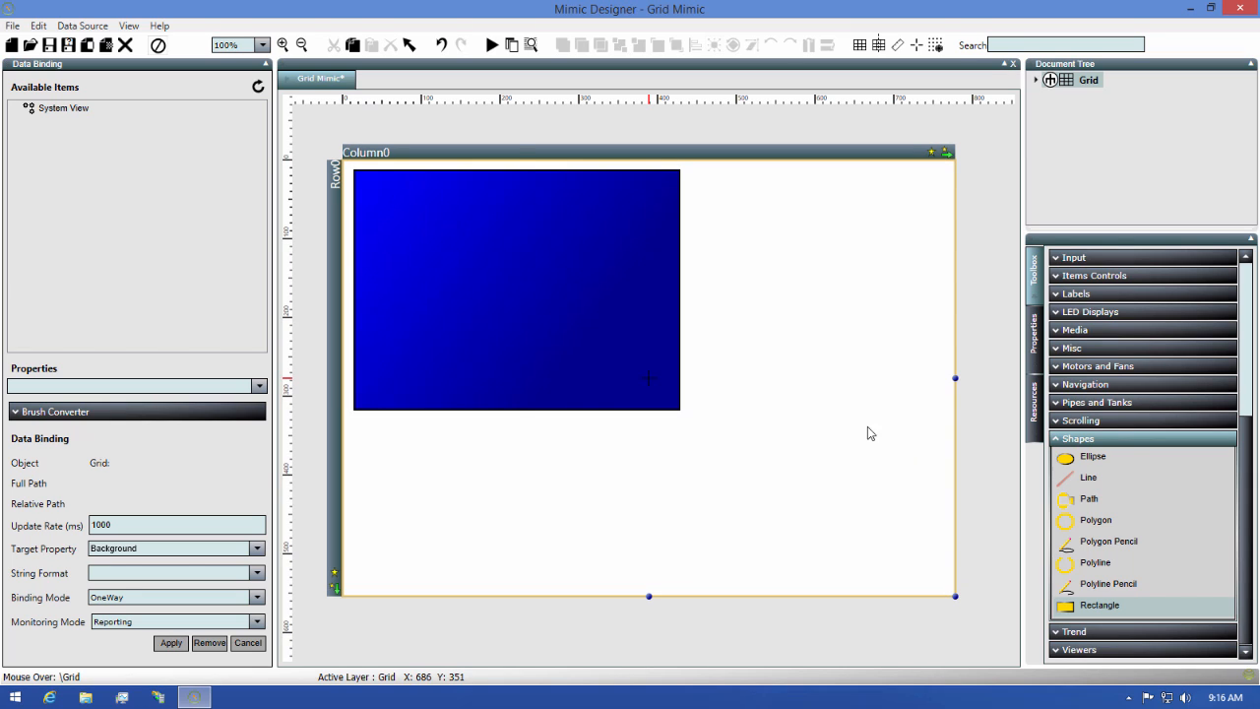
pyautogui.click(610, 322)
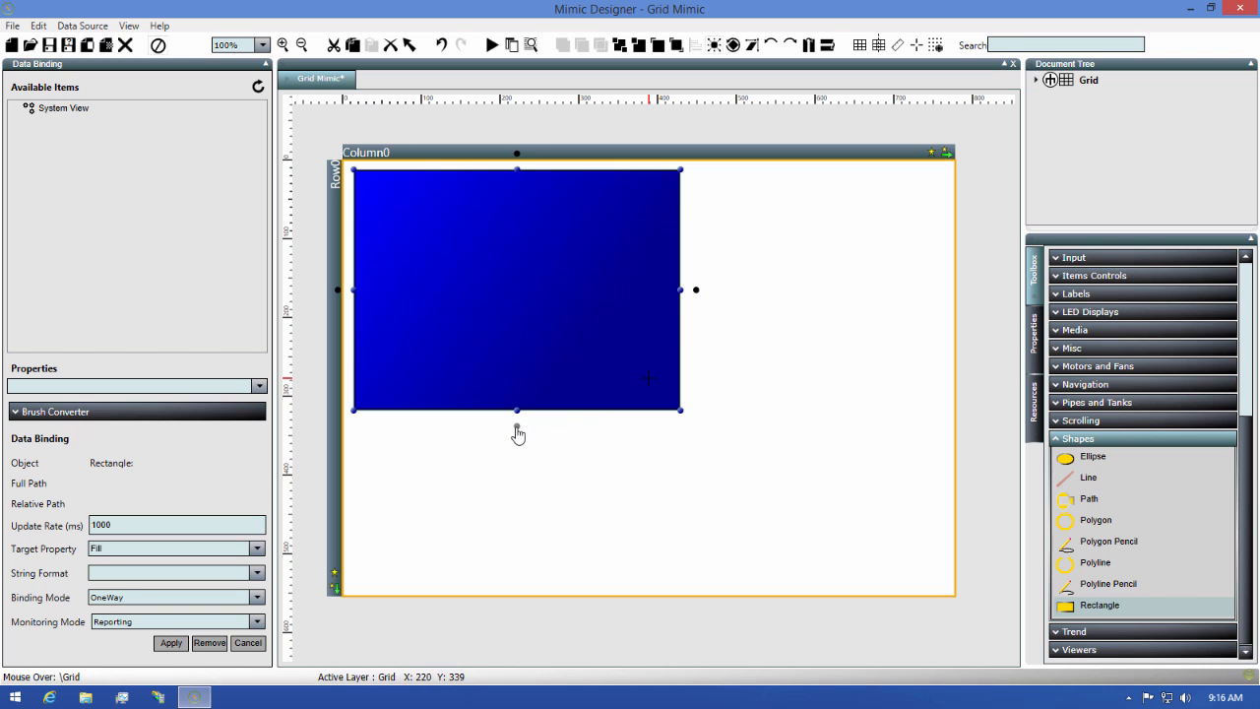
pyautogui.click(986, 539)
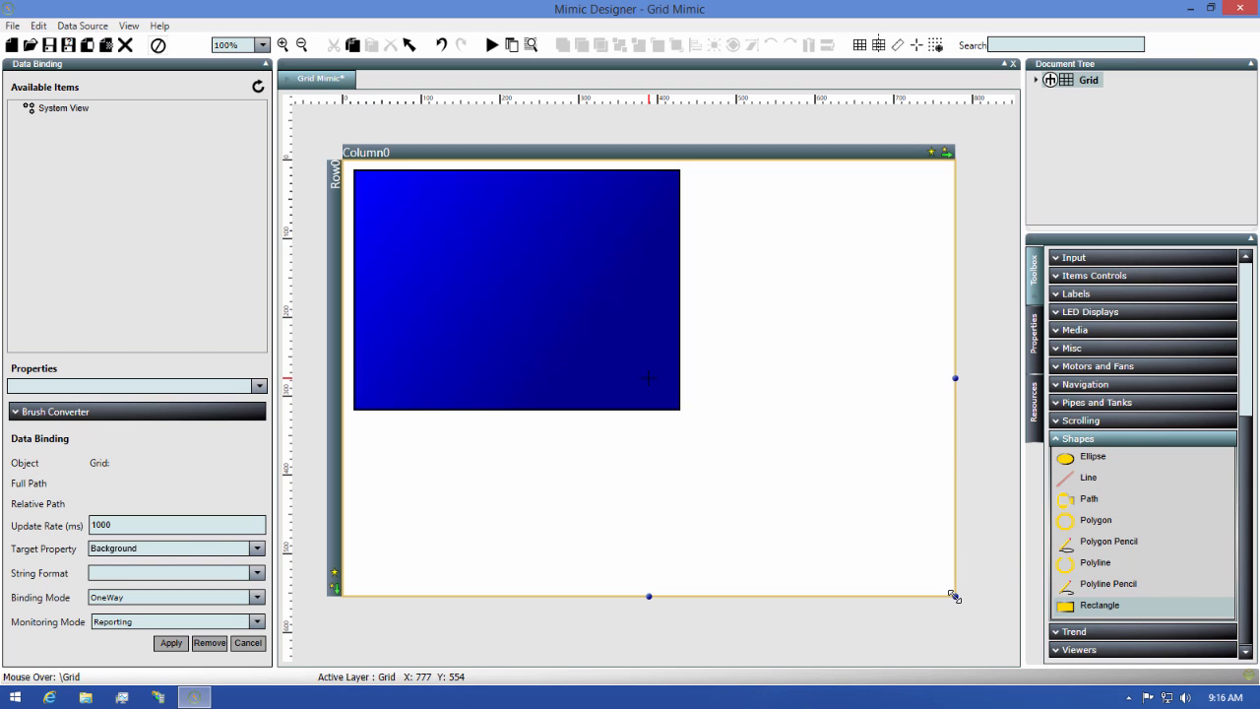
pyautogui.moveTo(954, 596)
pyautogui.mouseDown()
pyautogui.moveTo(858, 543)
pyautogui.moveTo(948, 574)
pyautogui.moveTo(877, 531)
pyautogui.moveTo(932, 574)
pyautogui.moveTo(859, 542)
pyautogui.moveTo(966, 600)
pyautogui.mouseUp()
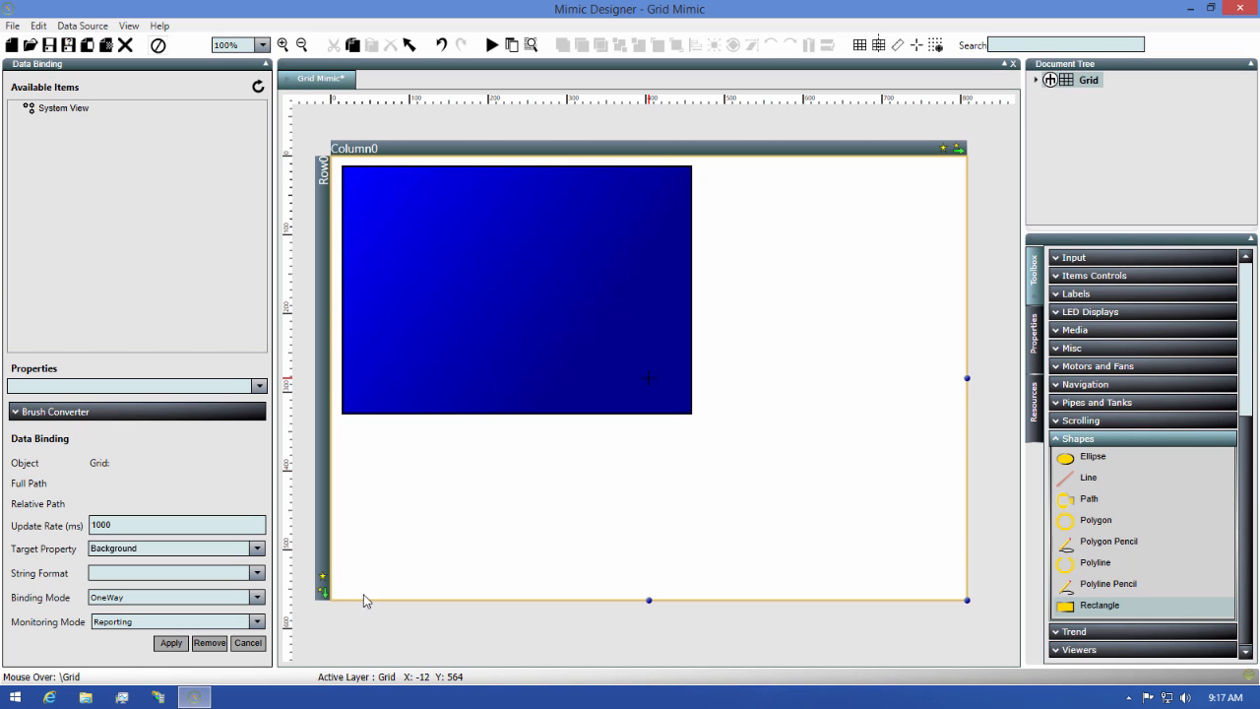
pyautogui.rightClick(772, 209)
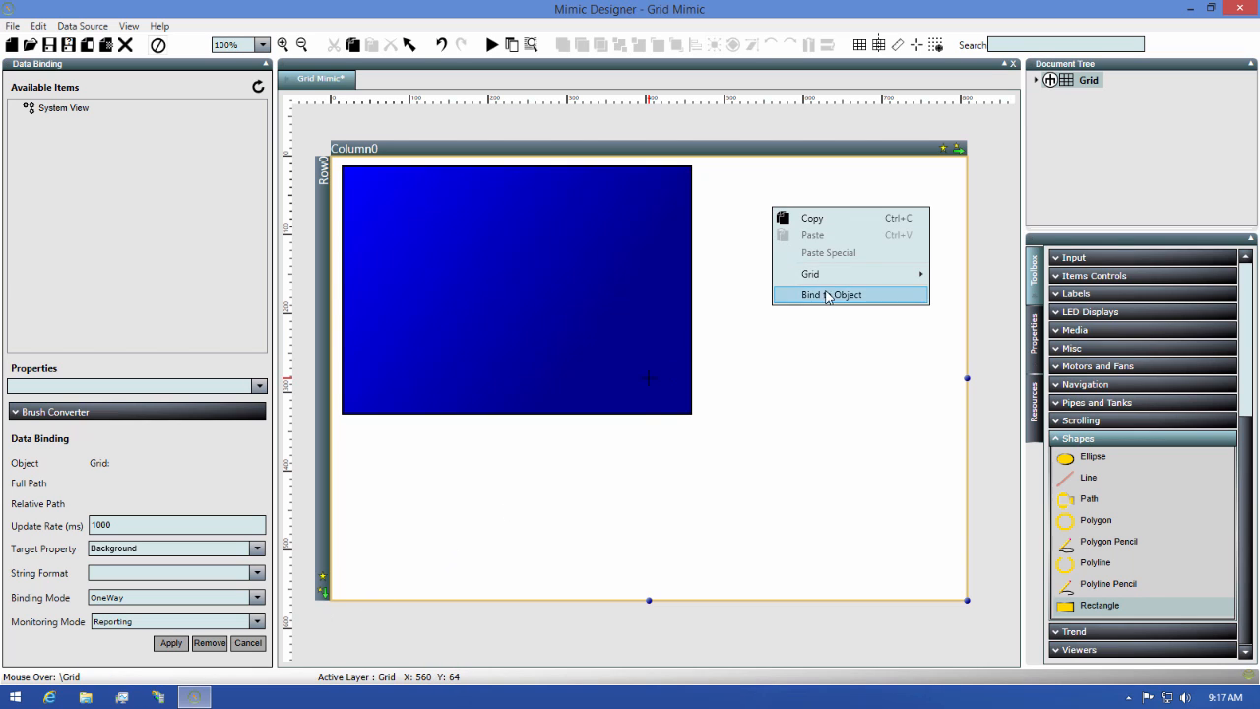
pyautogui.moveTo(915, 276)
pyautogui.moveTo(975, 285)
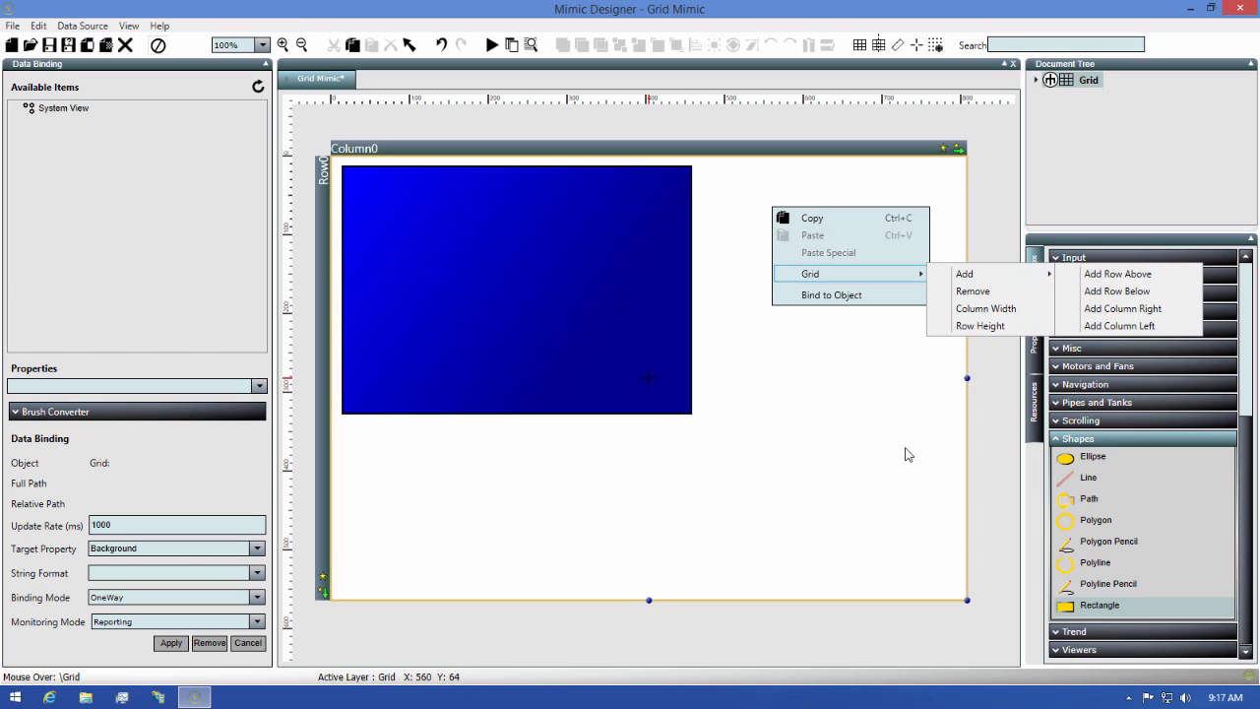
pyautogui.click(894, 509)
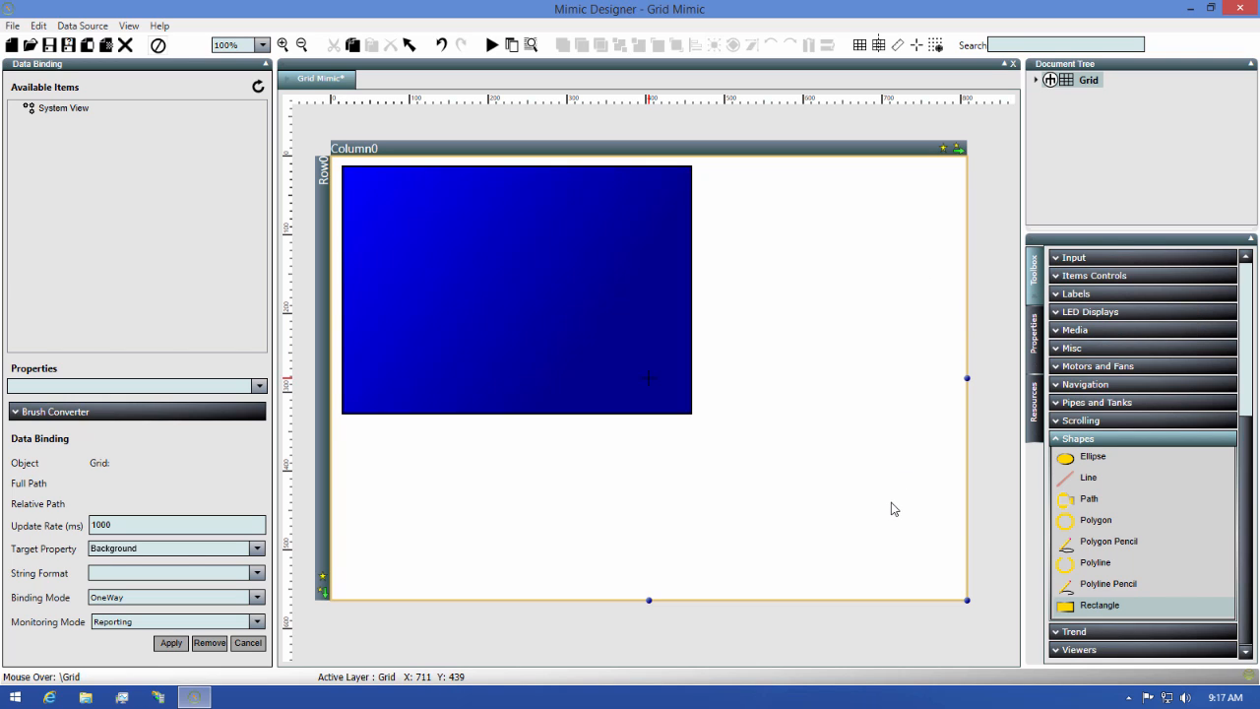
# - Add a second Star-sized column with value 1 through the grid's column definitions, and widen Column0 by moving the divider
pyautogui.click(1034, 325)
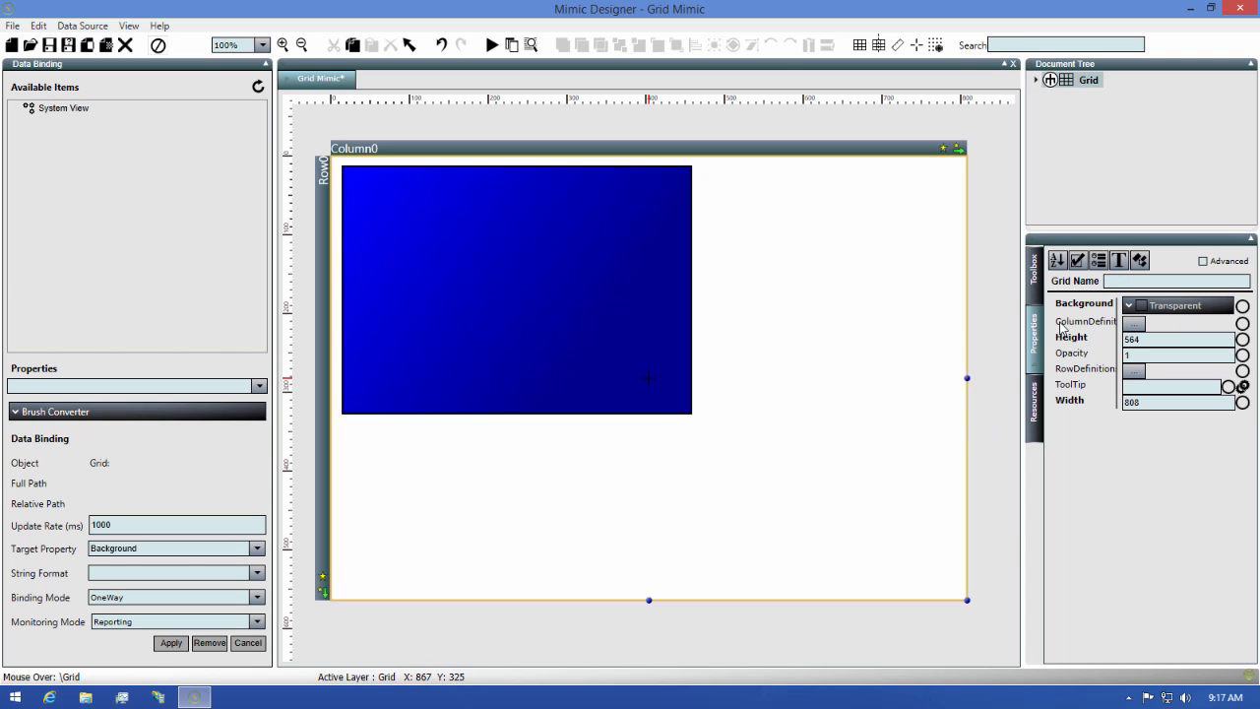
pyautogui.click(1134, 324)
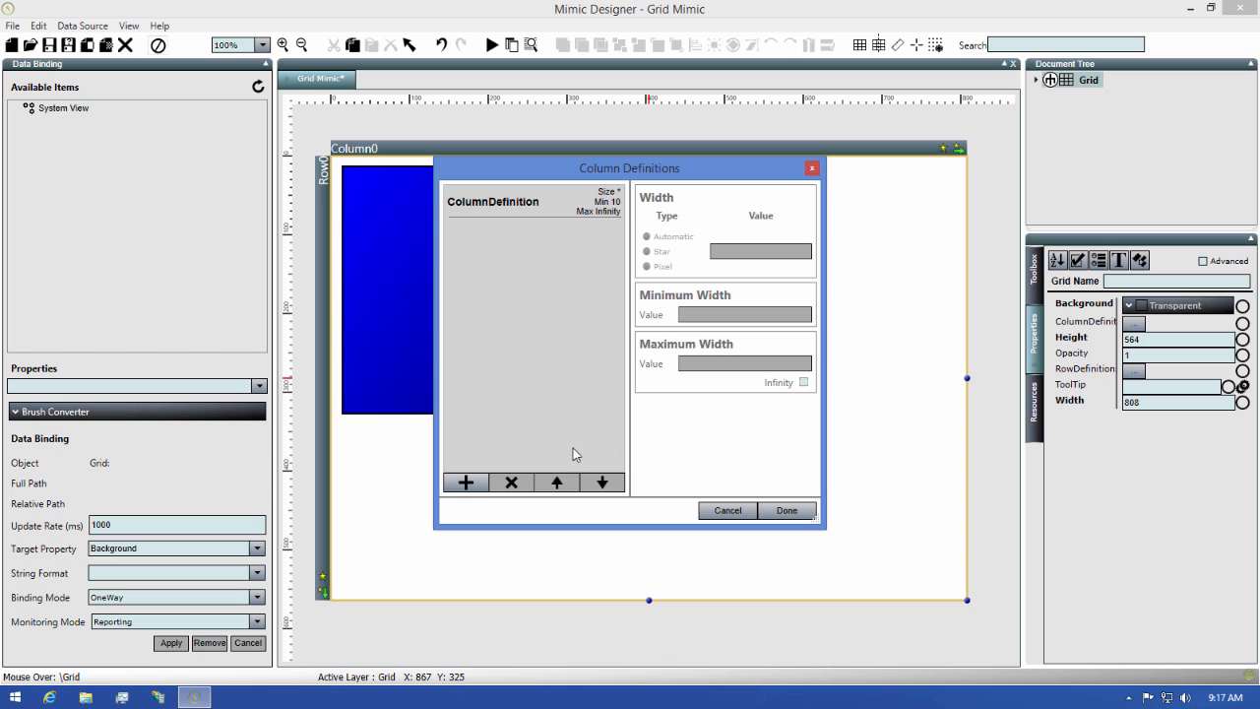
pyautogui.click(465, 483)
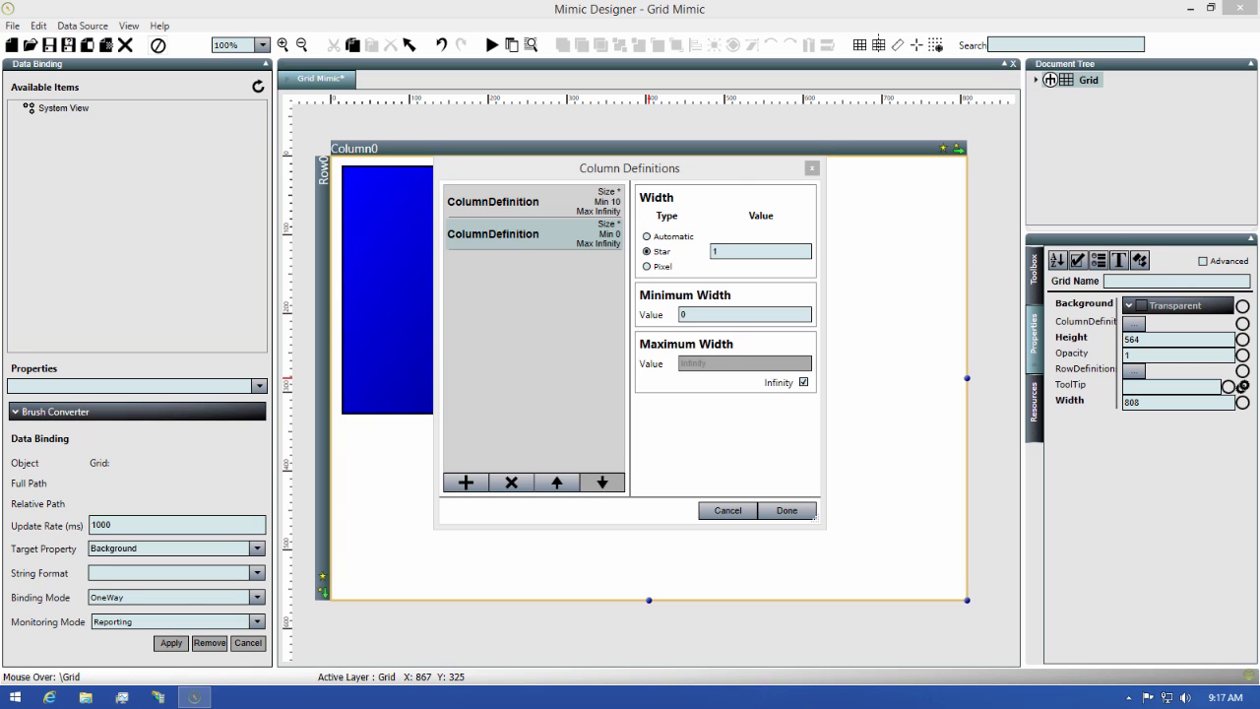
pyautogui.click(515, 246)
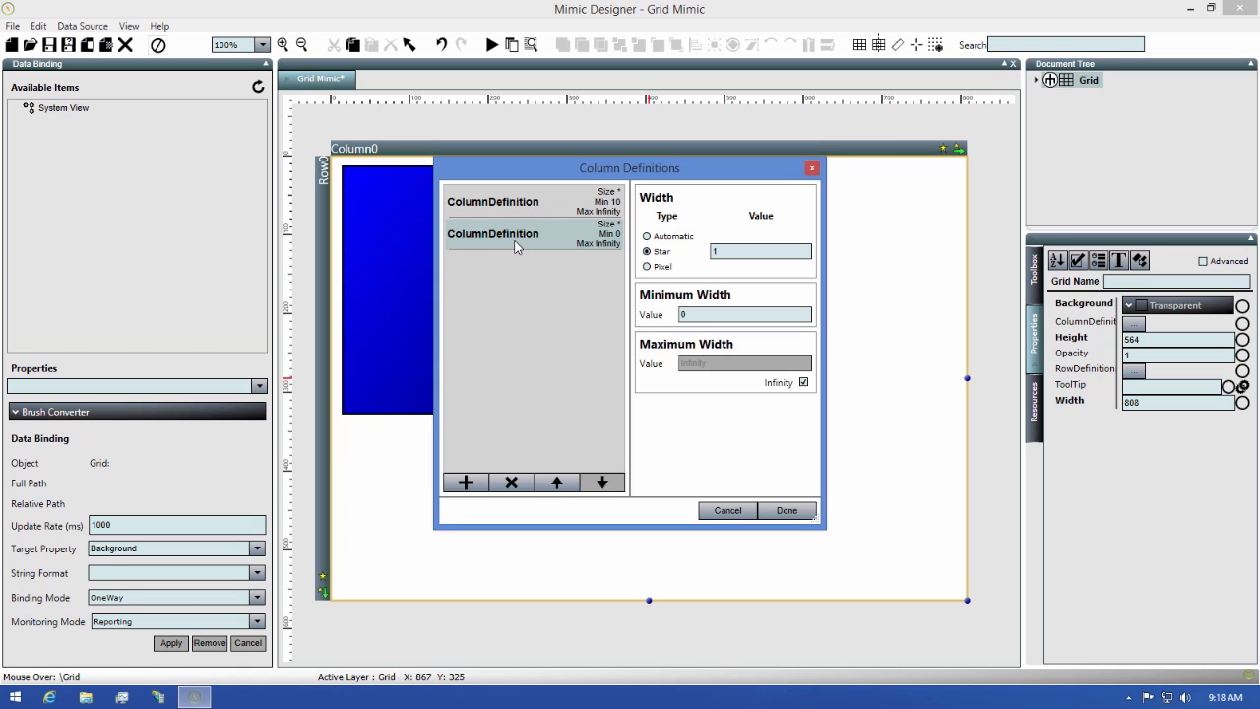
pyautogui.click(786, 511)
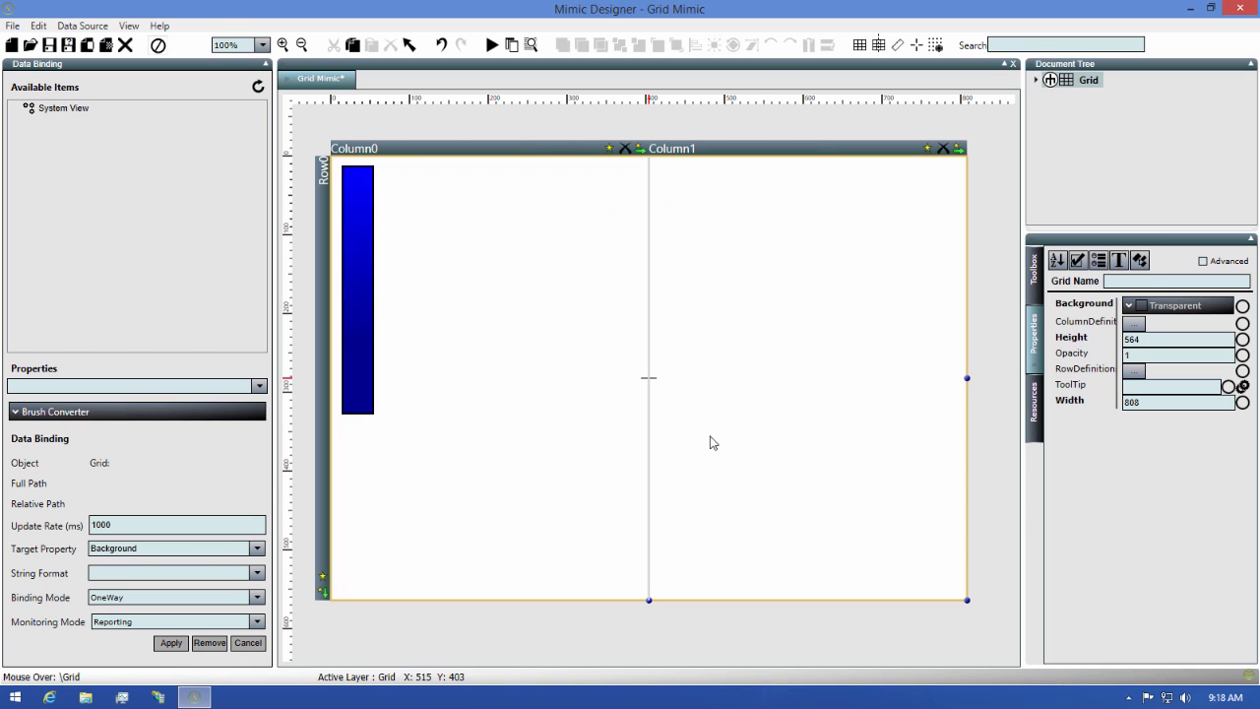
pyautogui.moveTo(648, 336); pyautogui.dragTo(781, 347)
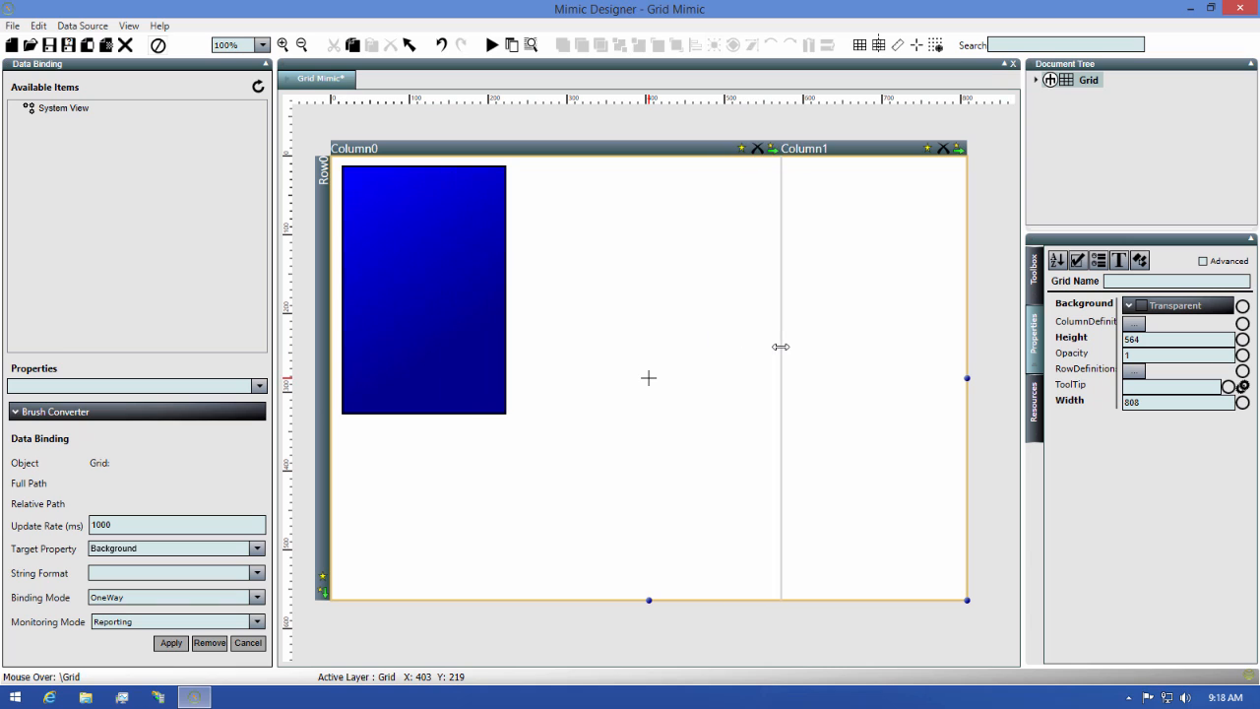
pyautogui.rightClick(674, 296)
pyautogui.moveTo(741, 366)
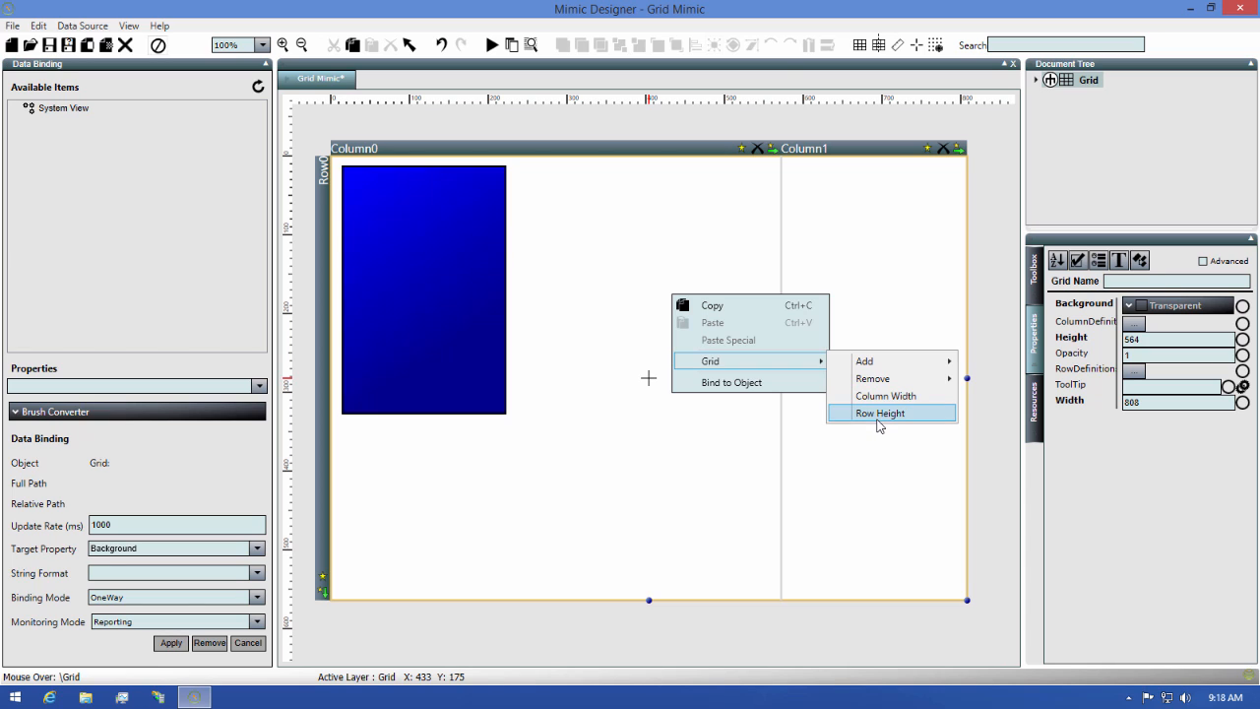
pyautogui.press('Escape')
pyautogui.press('Escape')
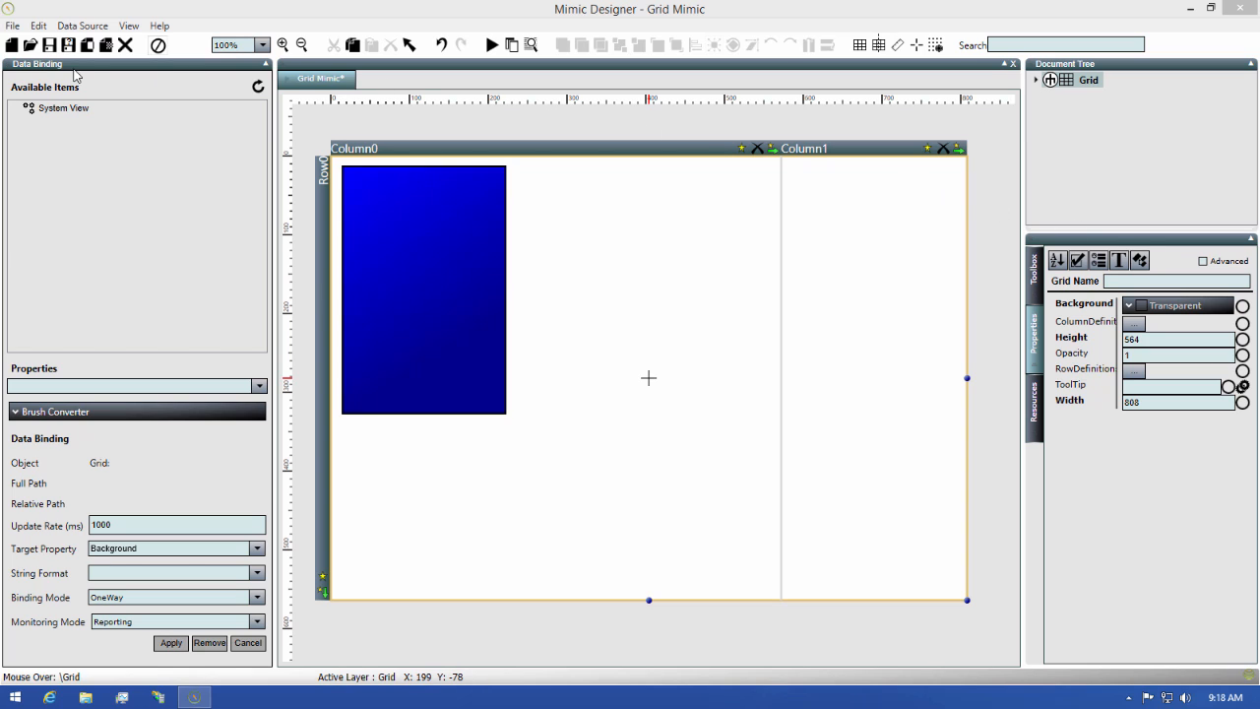
# - Open the Grid Size Example mimic, examine its automatic, star and pixel column sizing, and close it
pyautogui.click(29, 45)
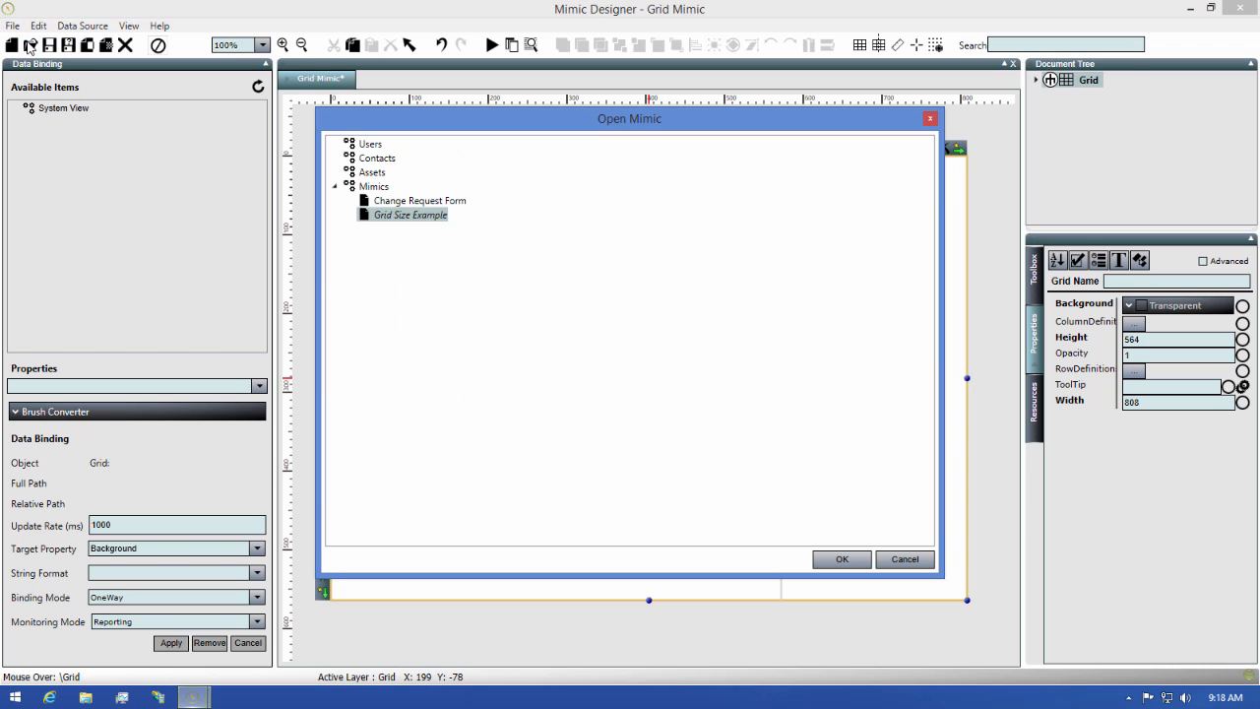
pyautogui.doubleClick(429, 217)
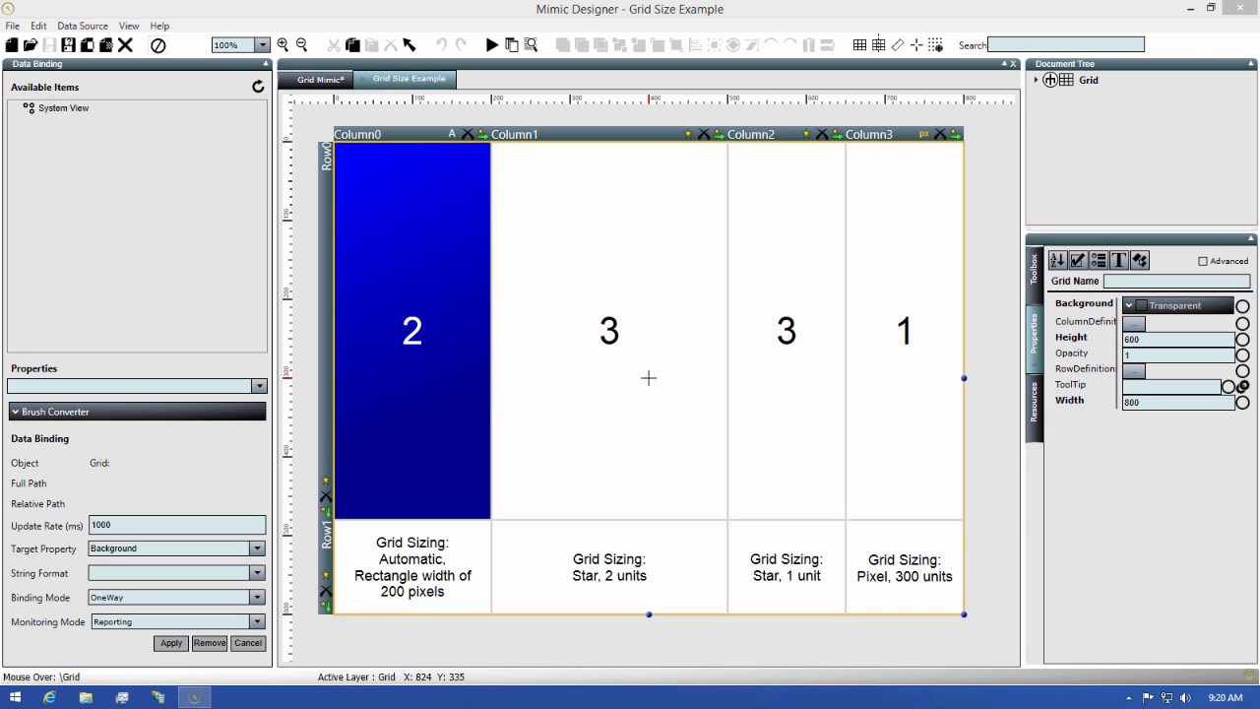
pyautogui.click(125, 44)
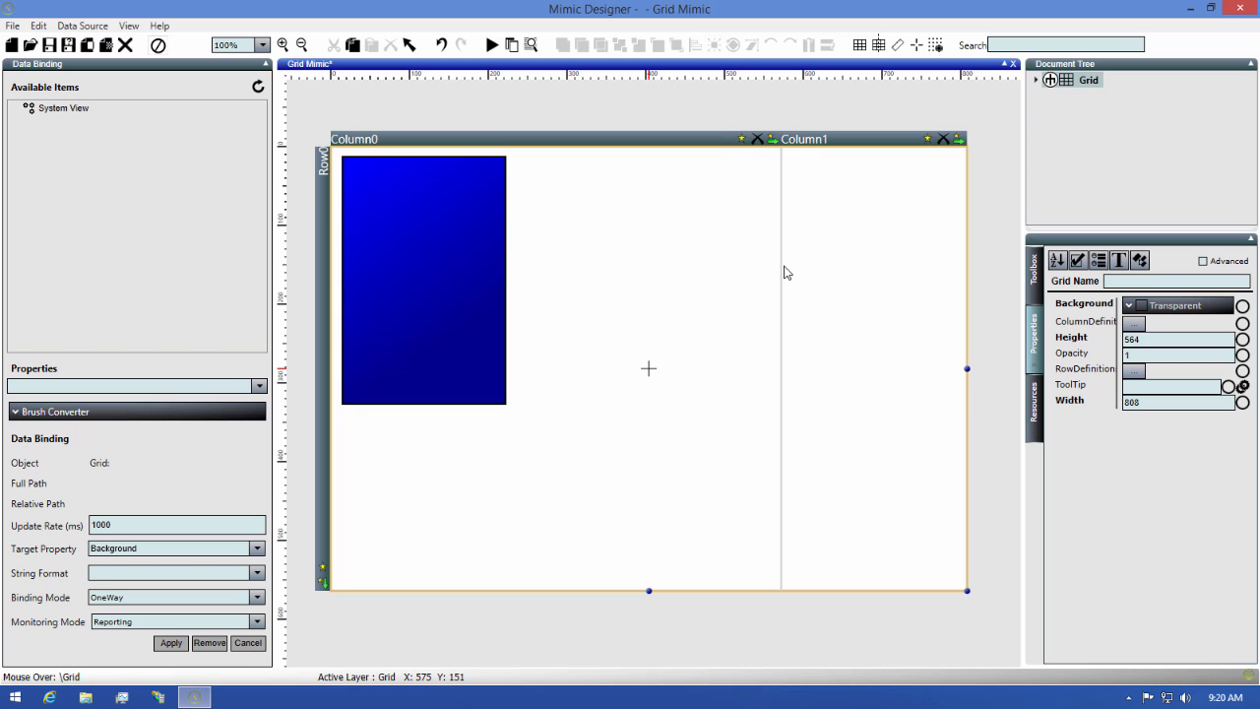
# - Narrow Column0 by moving the column divider back to slightly beyond the grid's middle
pyautogui.moveTo(774, 264); pyautogui.dragTo(667, 265)
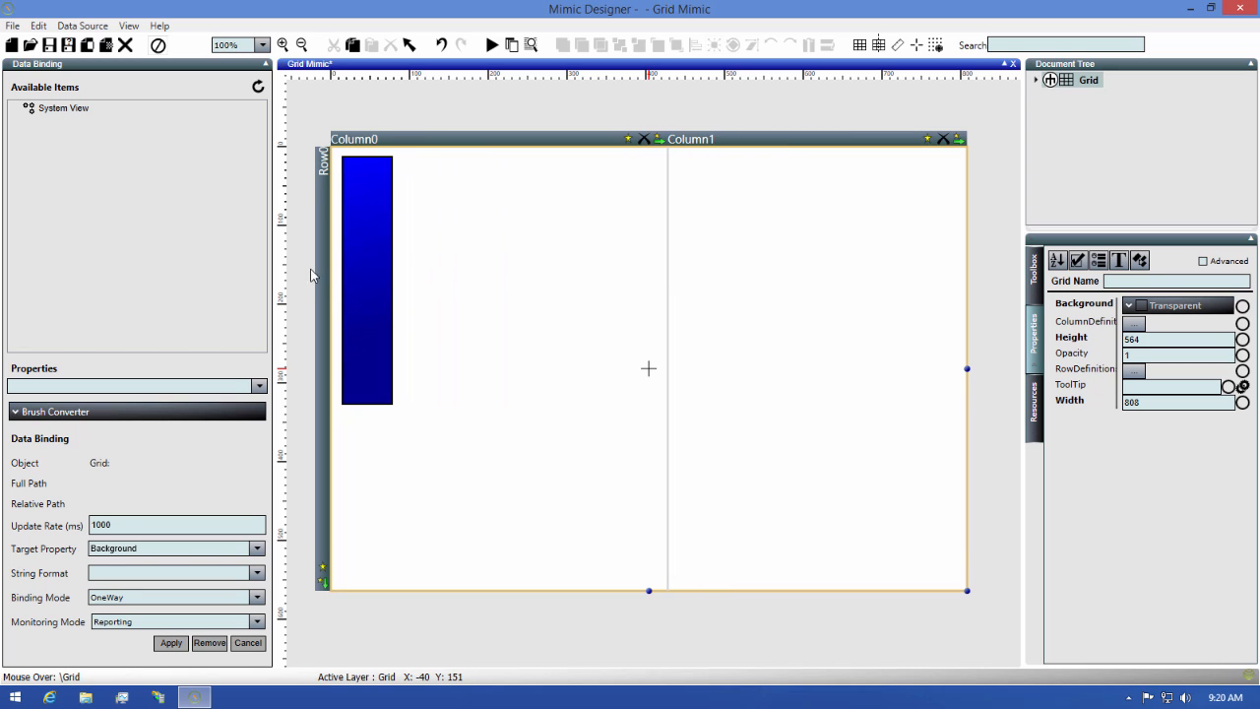
# - Show the advanced properties of the blue rectangle and set its Column to 1
pyautogui.click(361, 282)
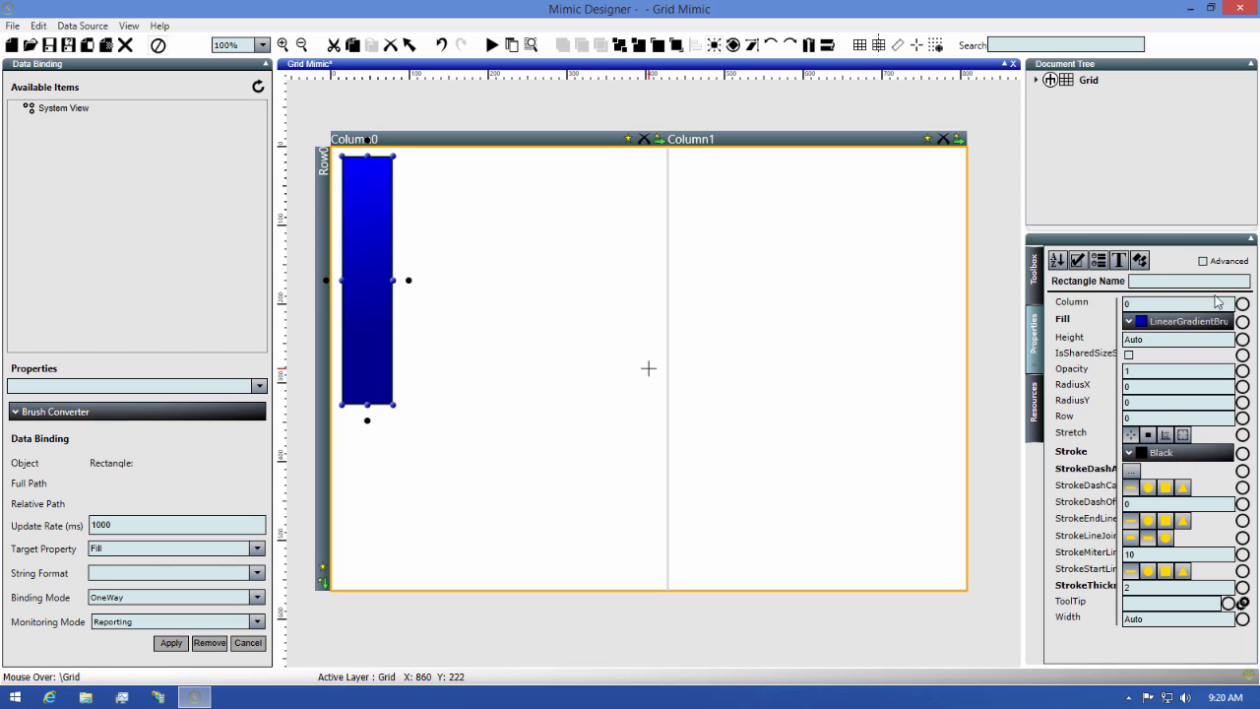
pyautogui.click(1203, 263)
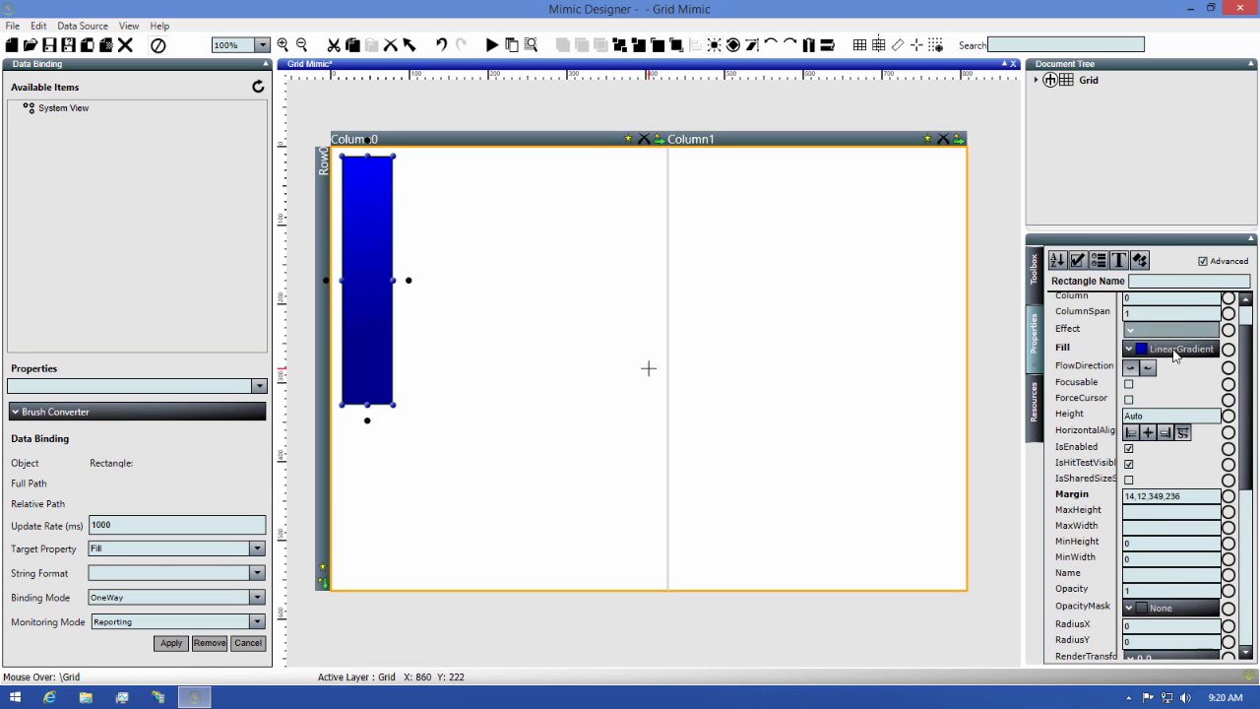
pyautogui.scroll(-5, 1146, 416)
pyautogui.scroll(-1, 1146, 416)
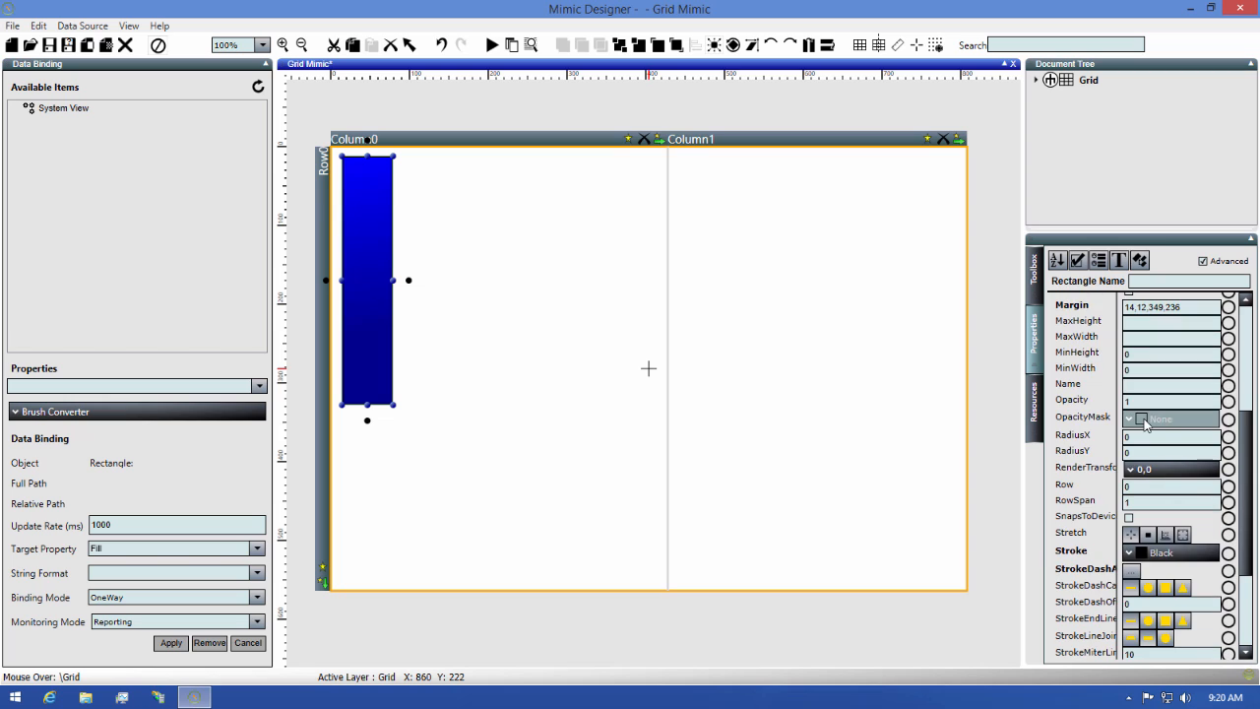
pyautogui.scroll(5, 1142, 419)
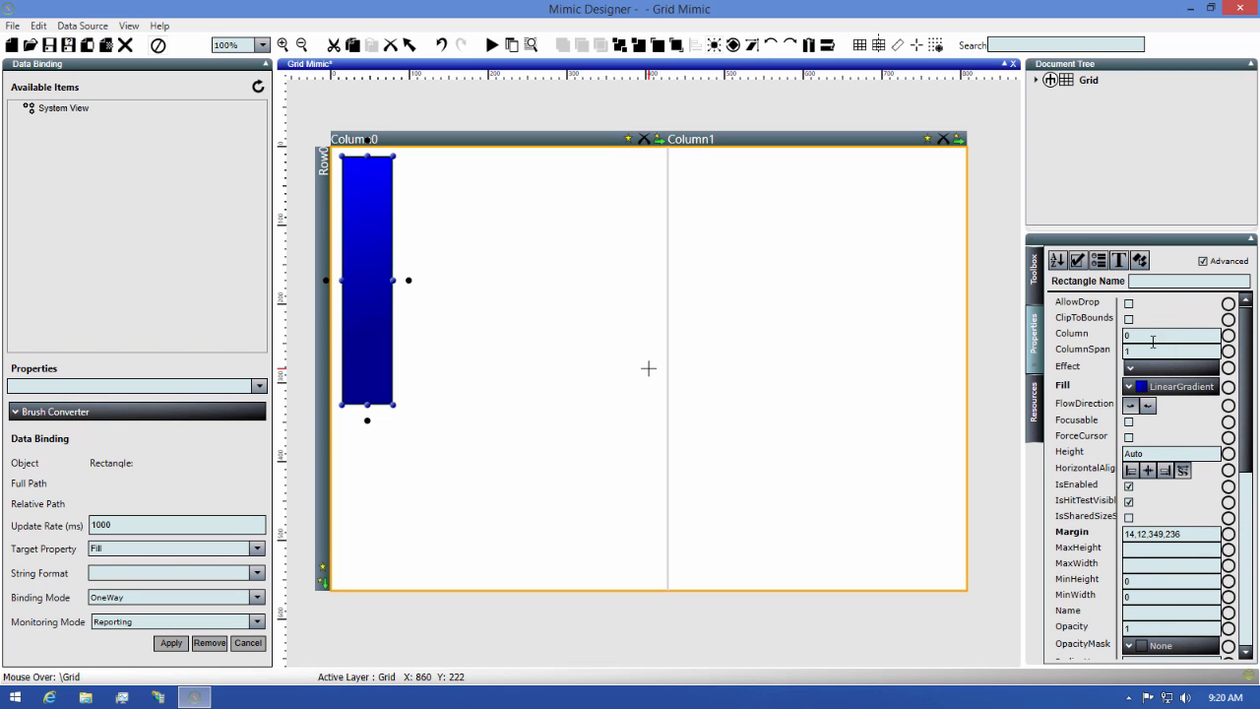
pyautogui.click(1152, 336)
pyautogui.write('1')
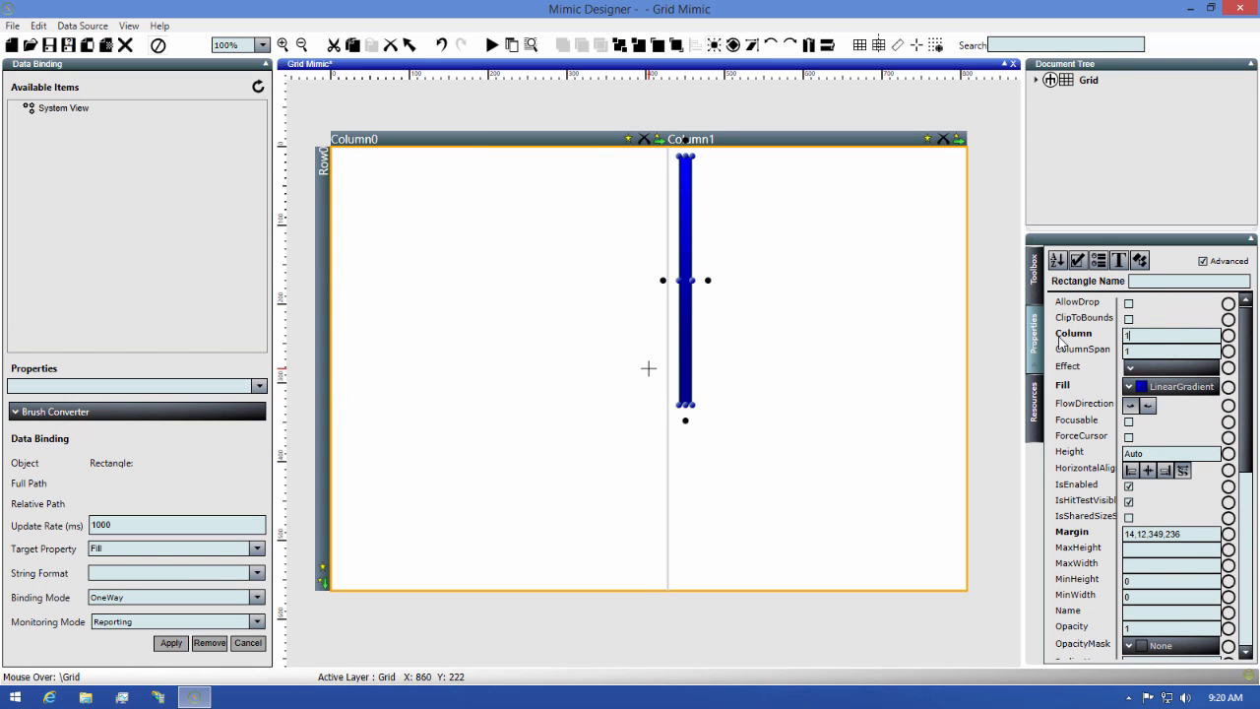
# - Set the rectangle's Column back to 0 and its ColumnSpan to 2
pyautogui.moveTo(1145, 339); pyautogui.dragTo(1059, 336)
pyautogui.write('0')
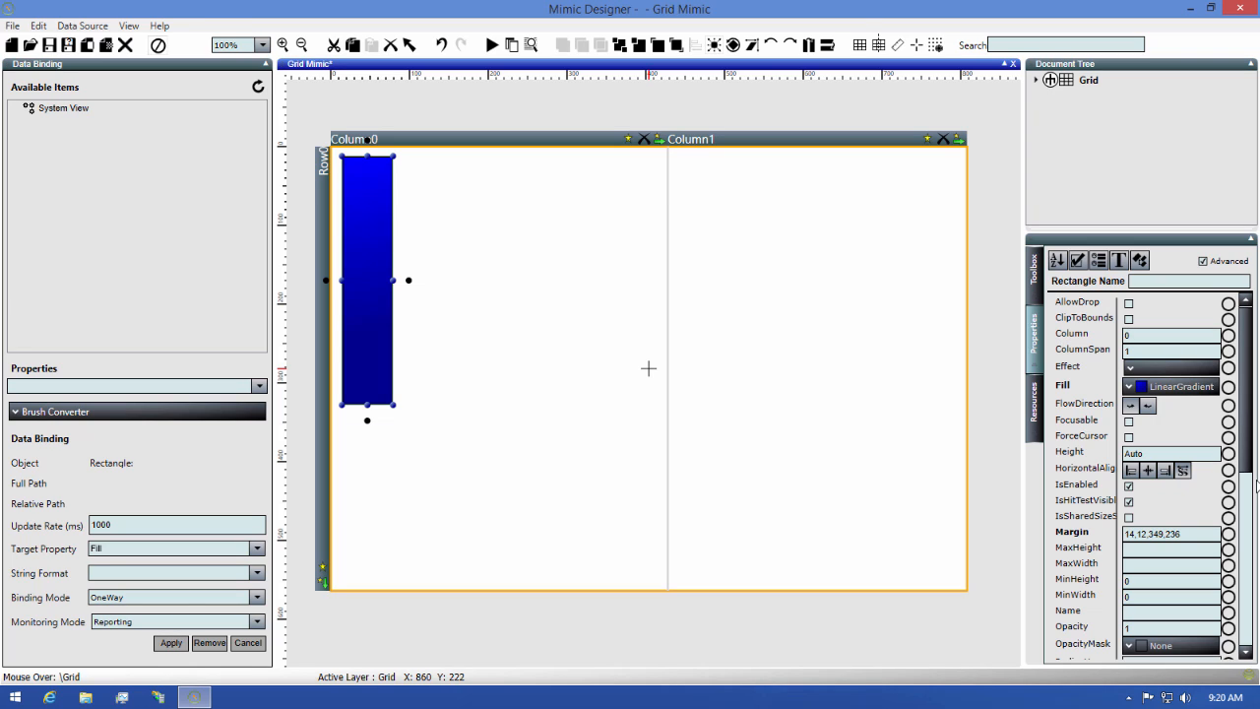
pyautogui.scroll(-4, 1181, 493)
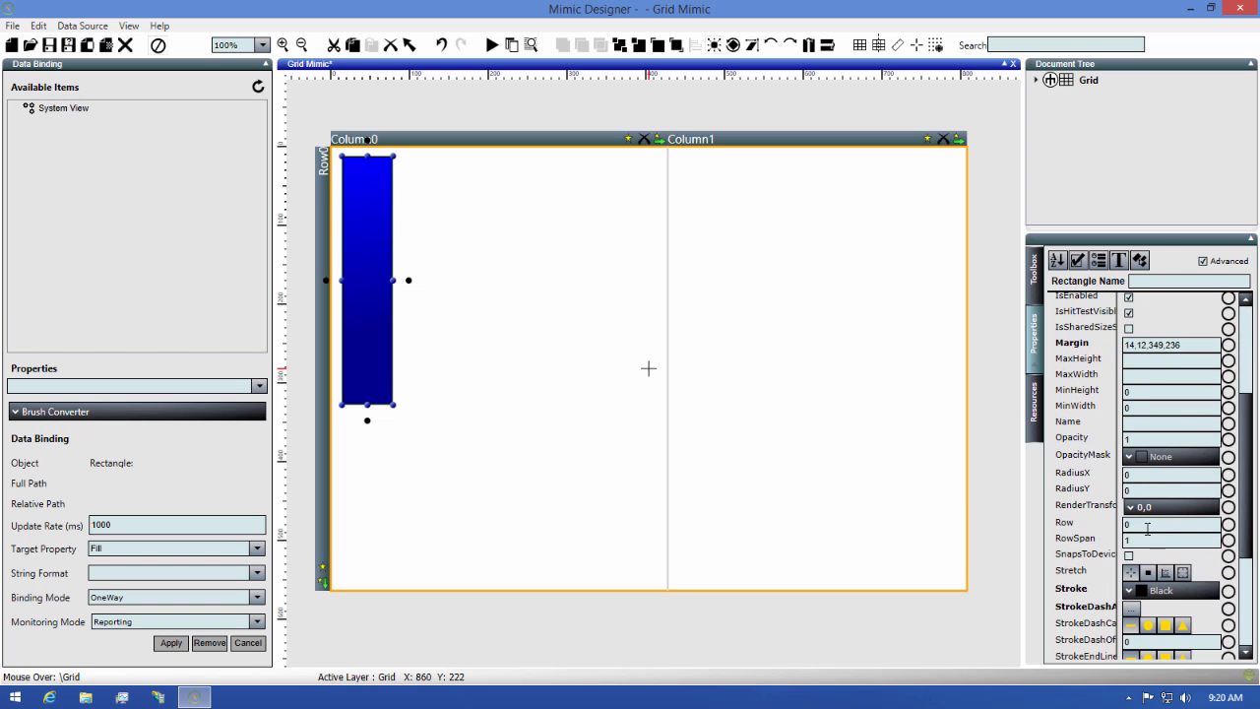
pyautogui.moveTo(1156, 543); pyautogui.dragTo(1122, 543)
pyautogui.scroll(2, 1174, 387)
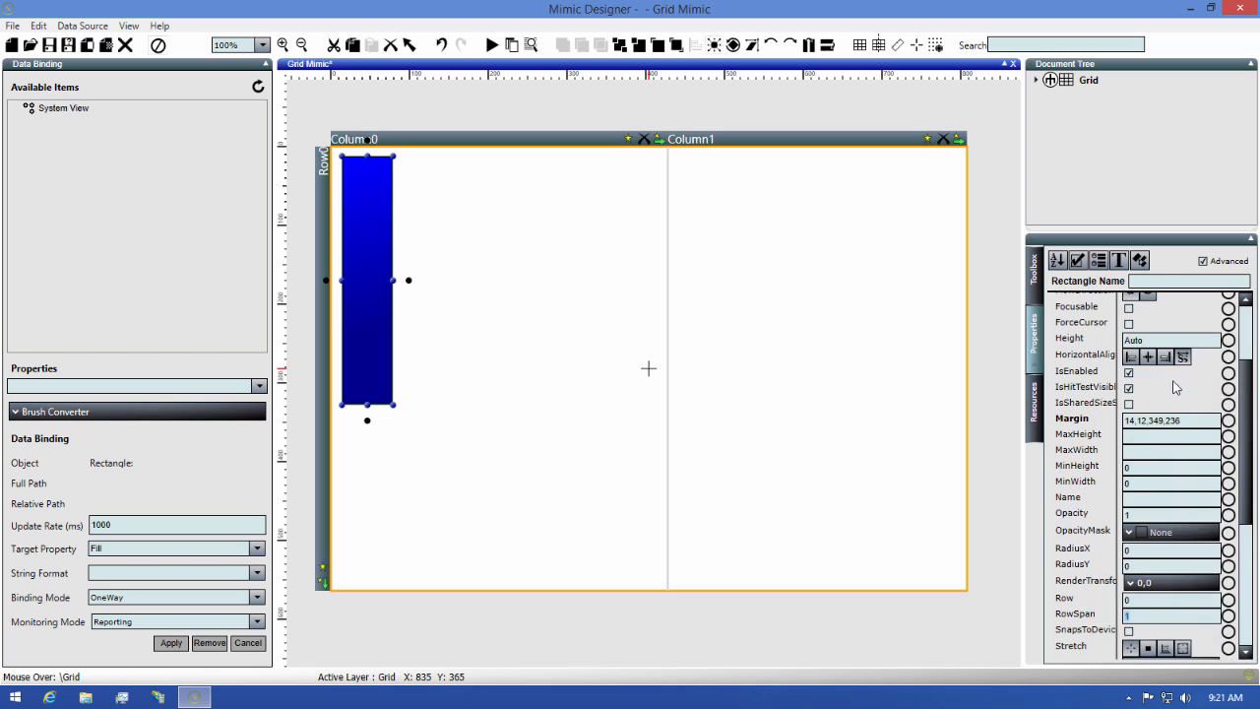
pyautogui.scroll(3, 1174, 387)
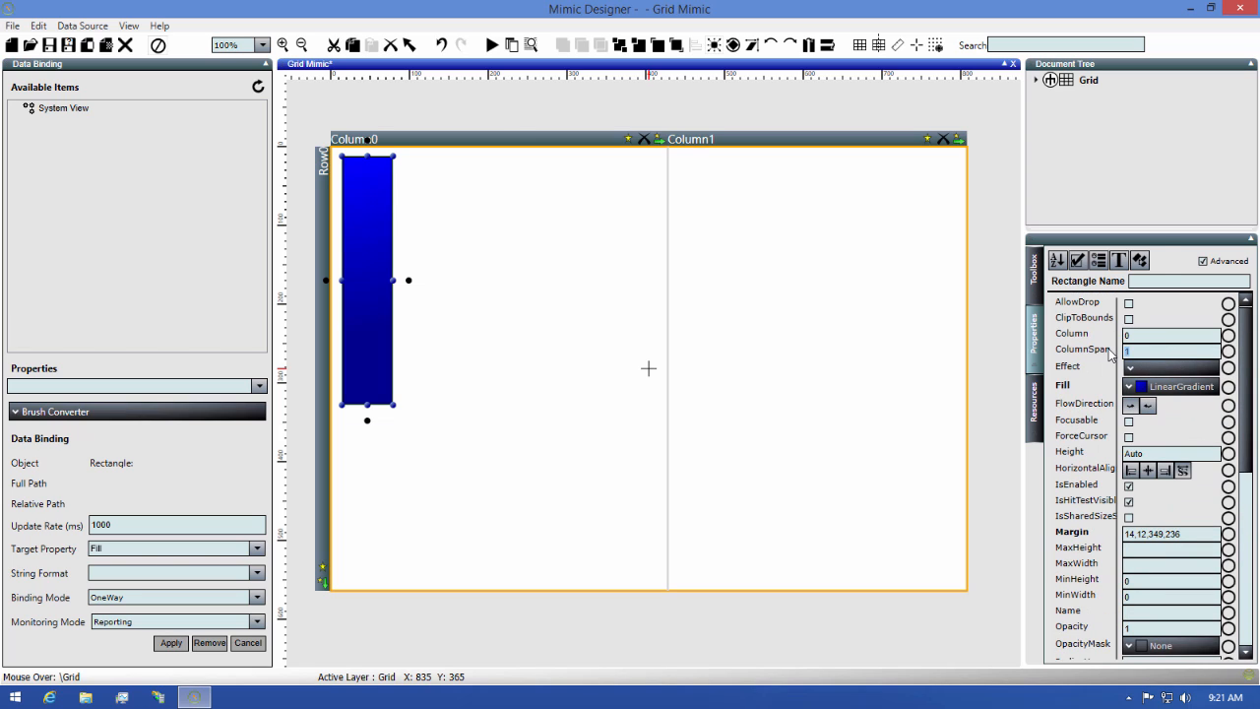
pyautogui.write('2')
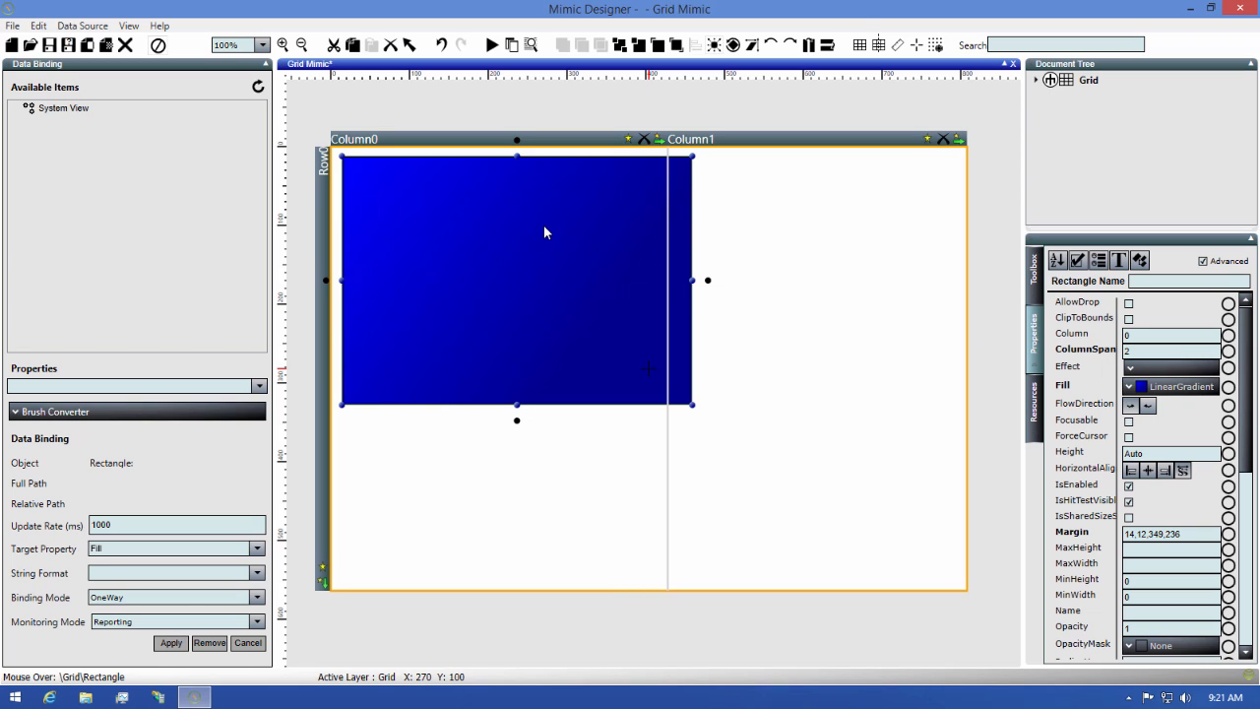
# - Delete the blue rectangle from the grid and bring up the toolbox of available controls
pyautogui.press('Delete')
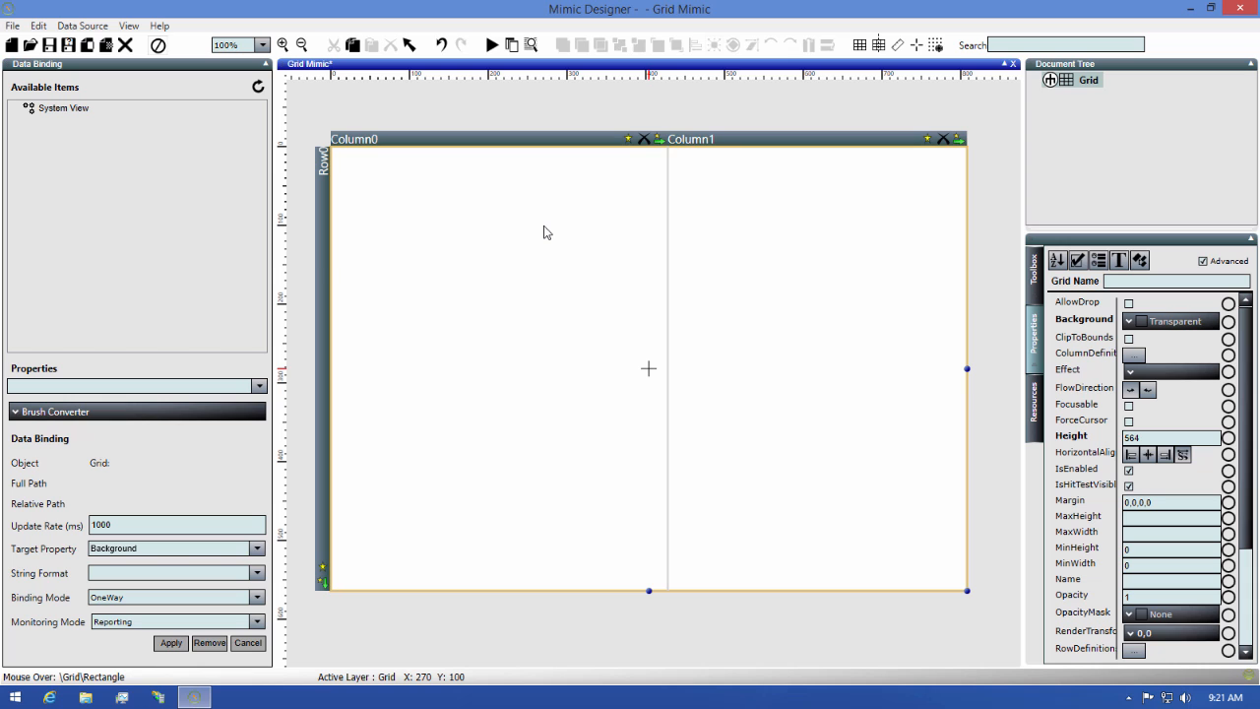
pyautogui.click(1034, 276)
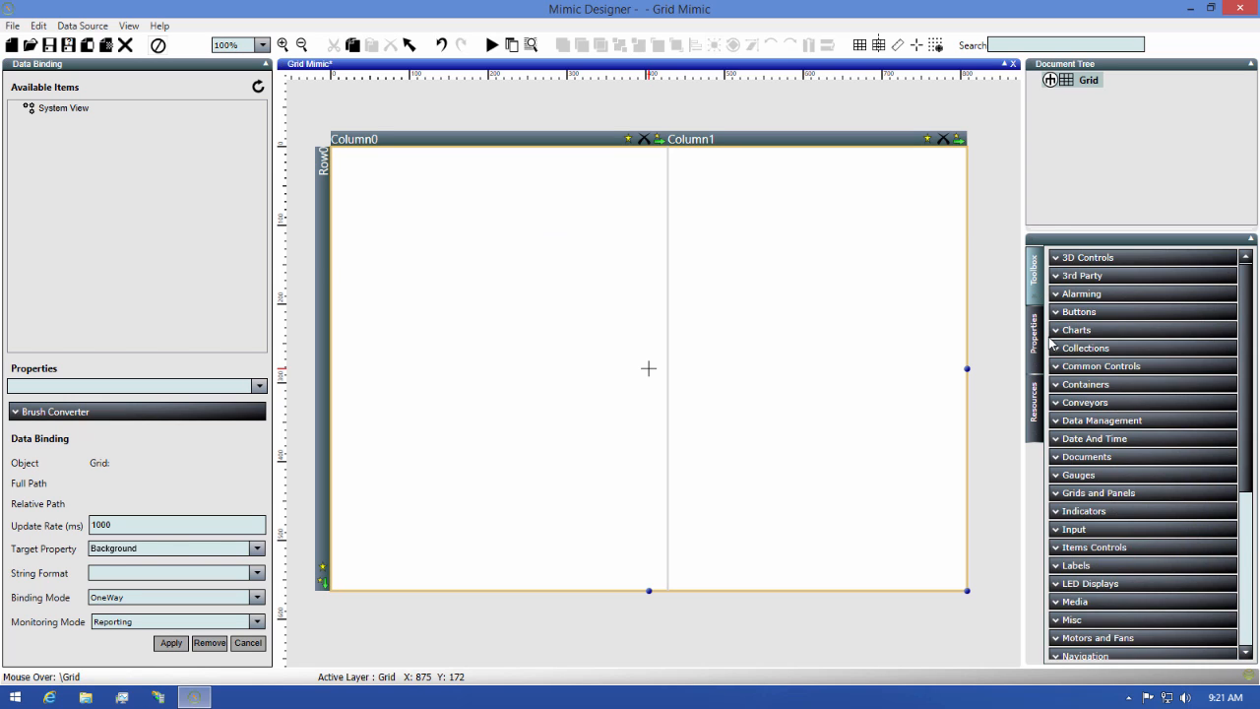
# - Draw a nested Grid across both columns in the upper part of the mimic and anchor its right and bottom edges
pyautogui.scroll(-4, 1123, 394)
pyautogui.click(1126, 370)
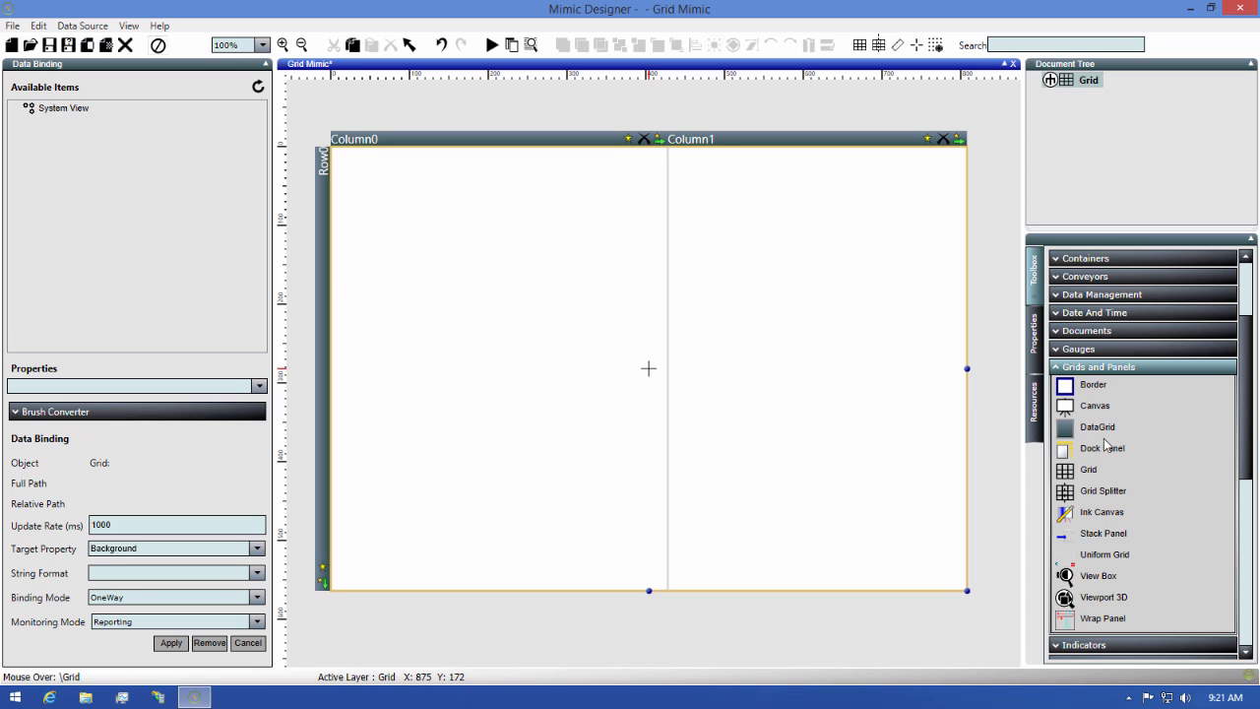
pyautogui.click(1089, 471)
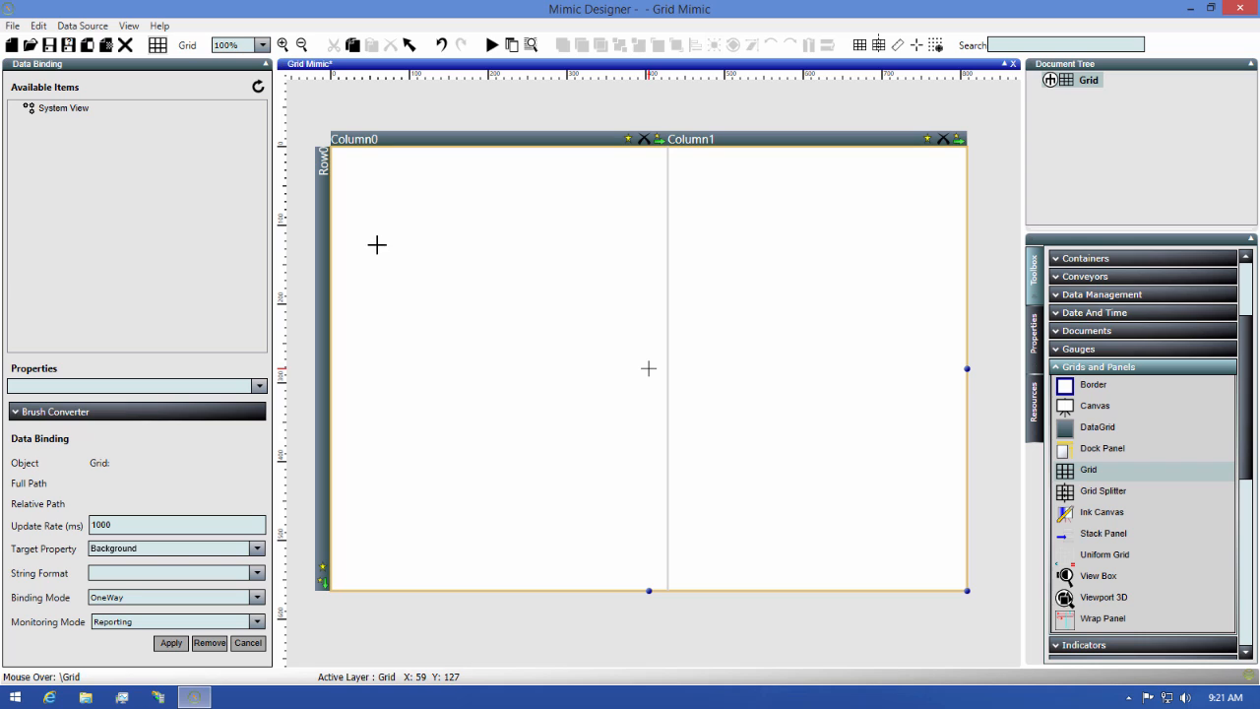
pyautogui.moveTo(365, 174); pyautogui.dragTo(929, 403)
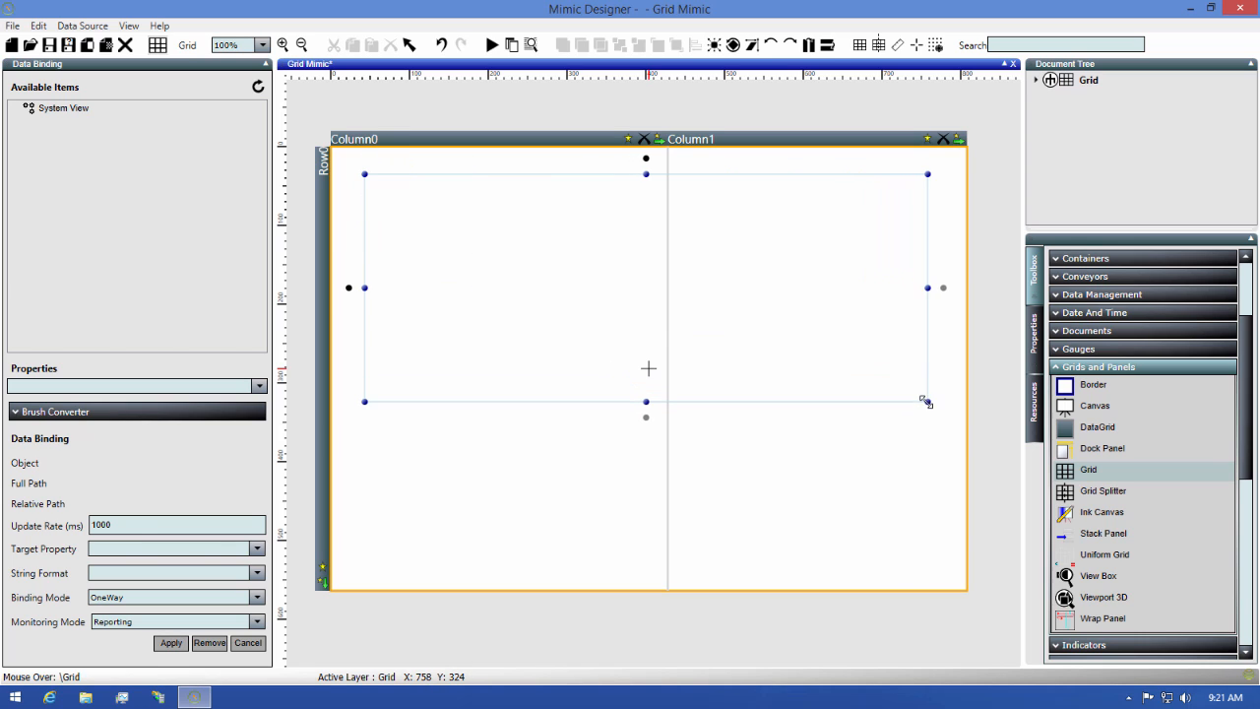
pyautogui.click(932, 284)
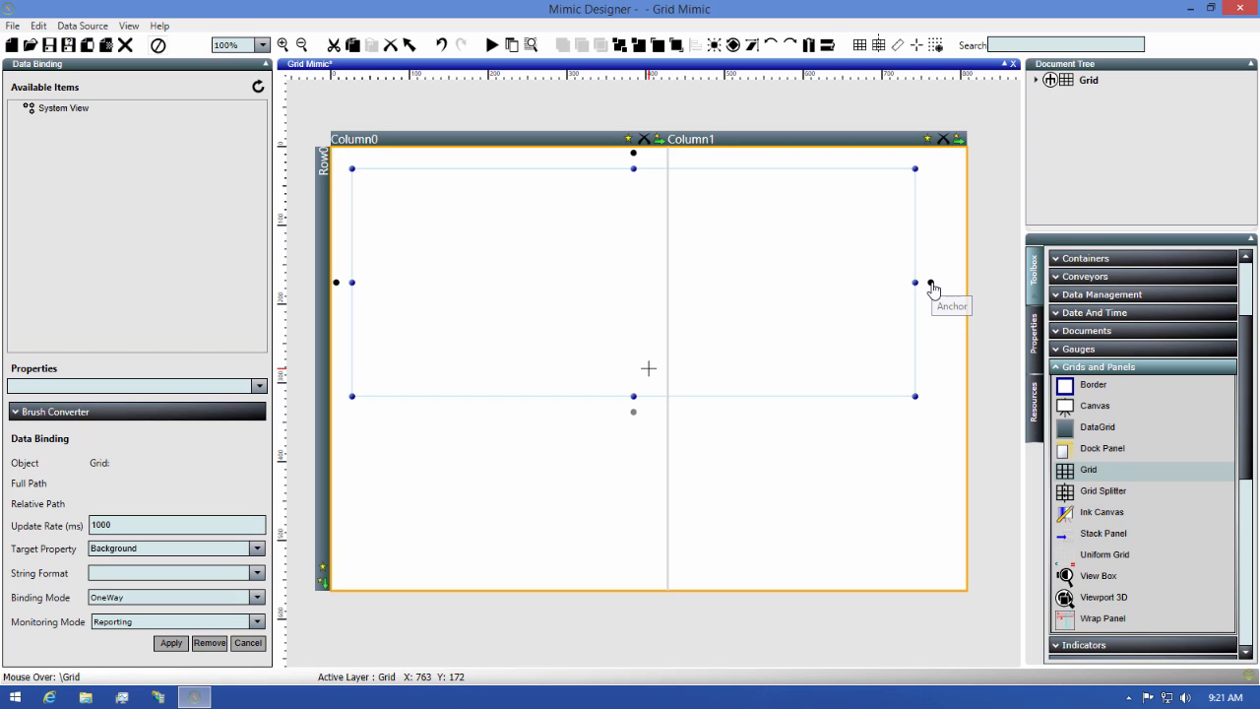
pyautogui.click(633, 413)
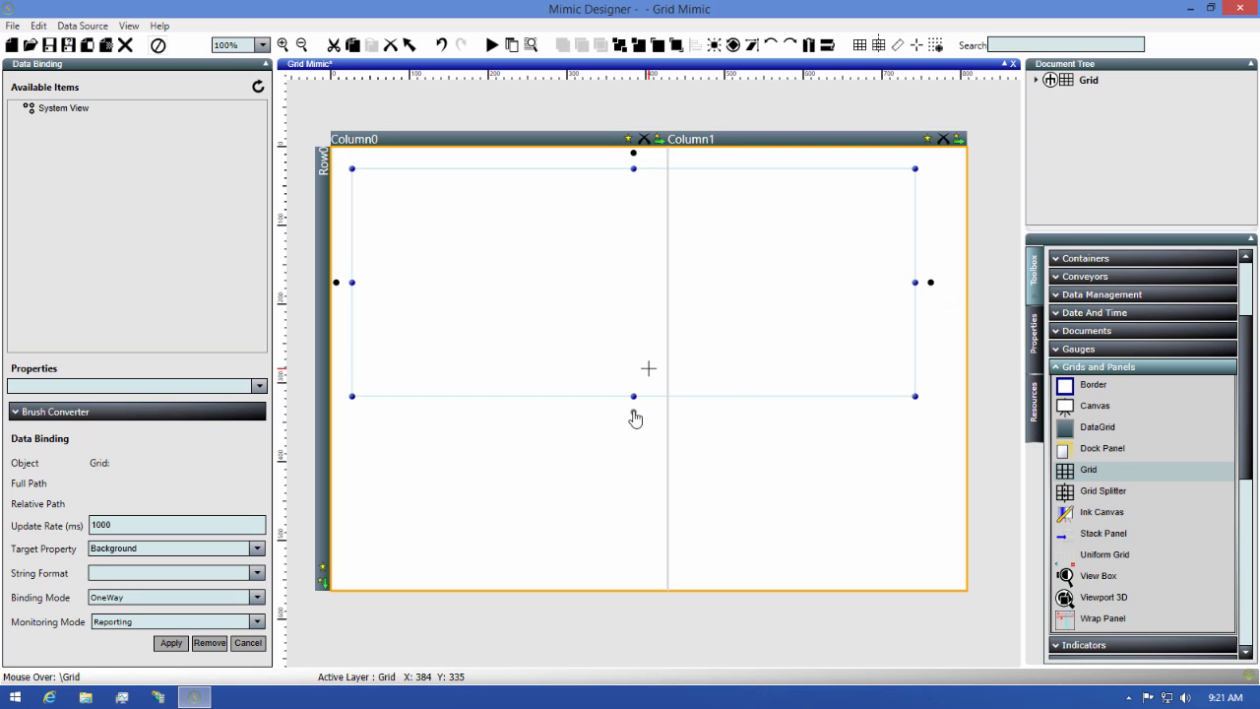
# - Add two more columns to the nested grid in its own layer, and return to the outer grid's layer
pyautogui.rightClick(620, 286)
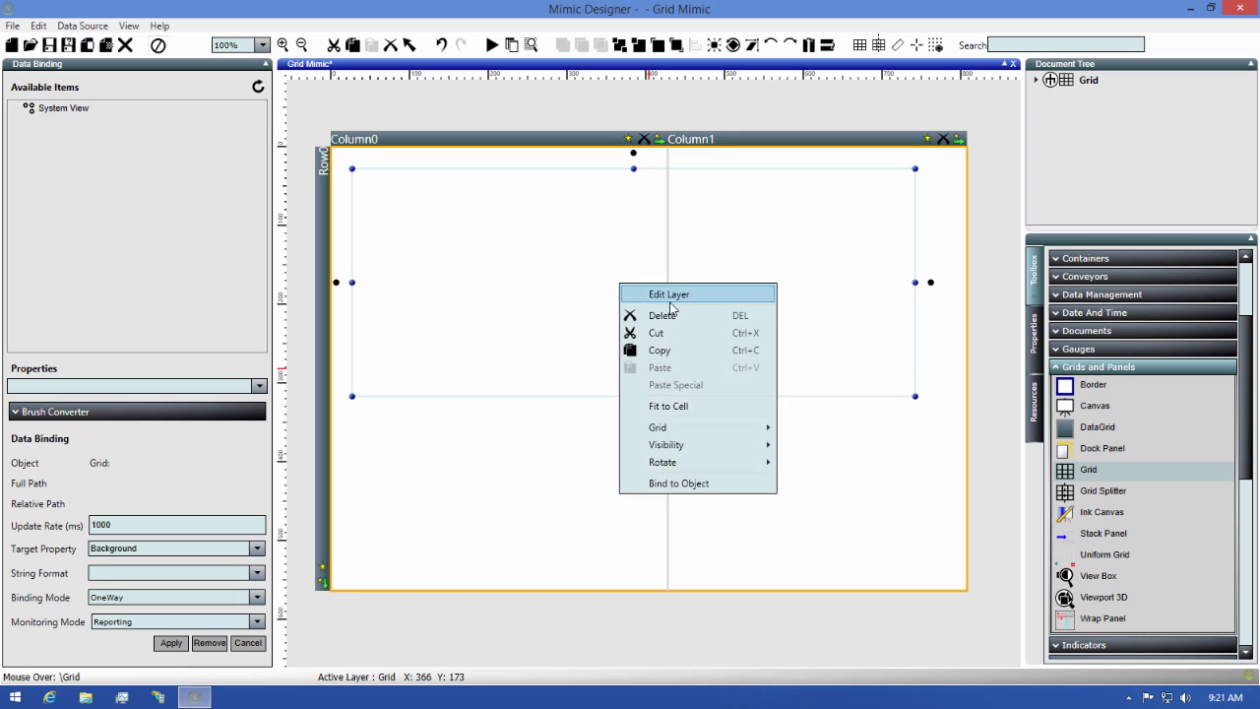
pyautogui.click(670, 295)
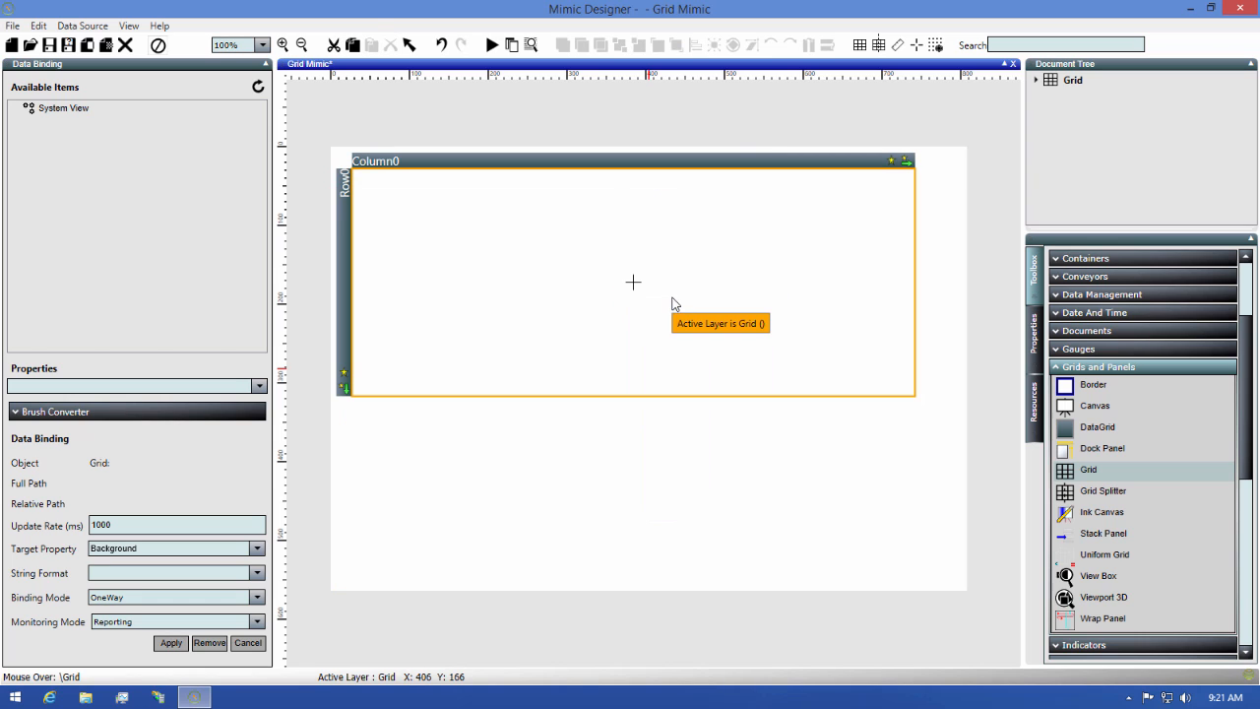
pyautogui.click(907, 160)
pyautogui.click(907, 161)
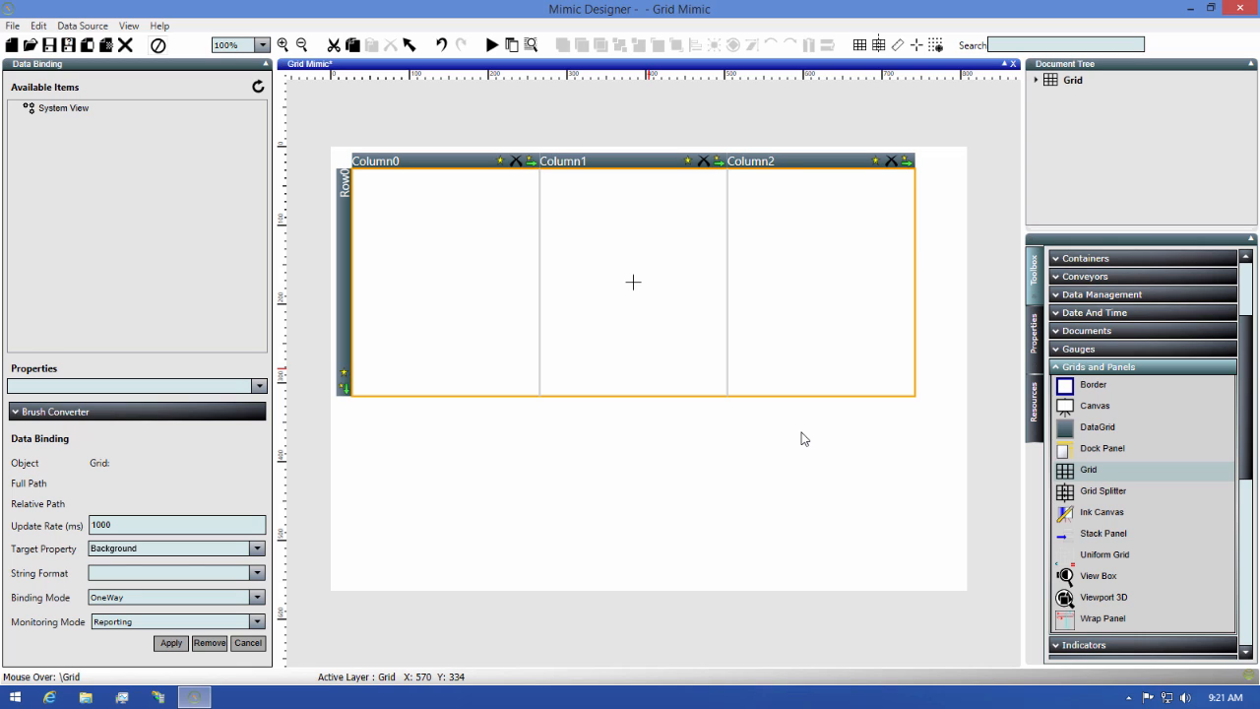
pyautogui.click(937, 418)
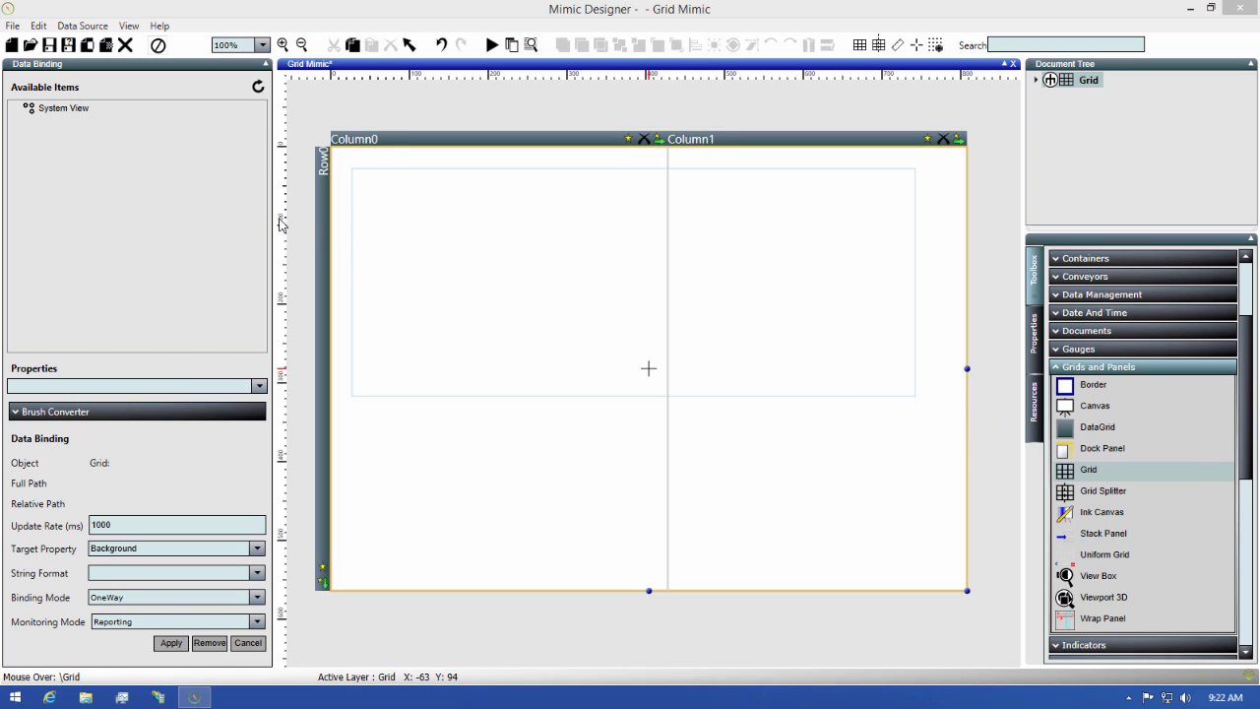
# - Open the Change Request Form mimic and zoom out to 75%
pyautogui.click(31, 45)
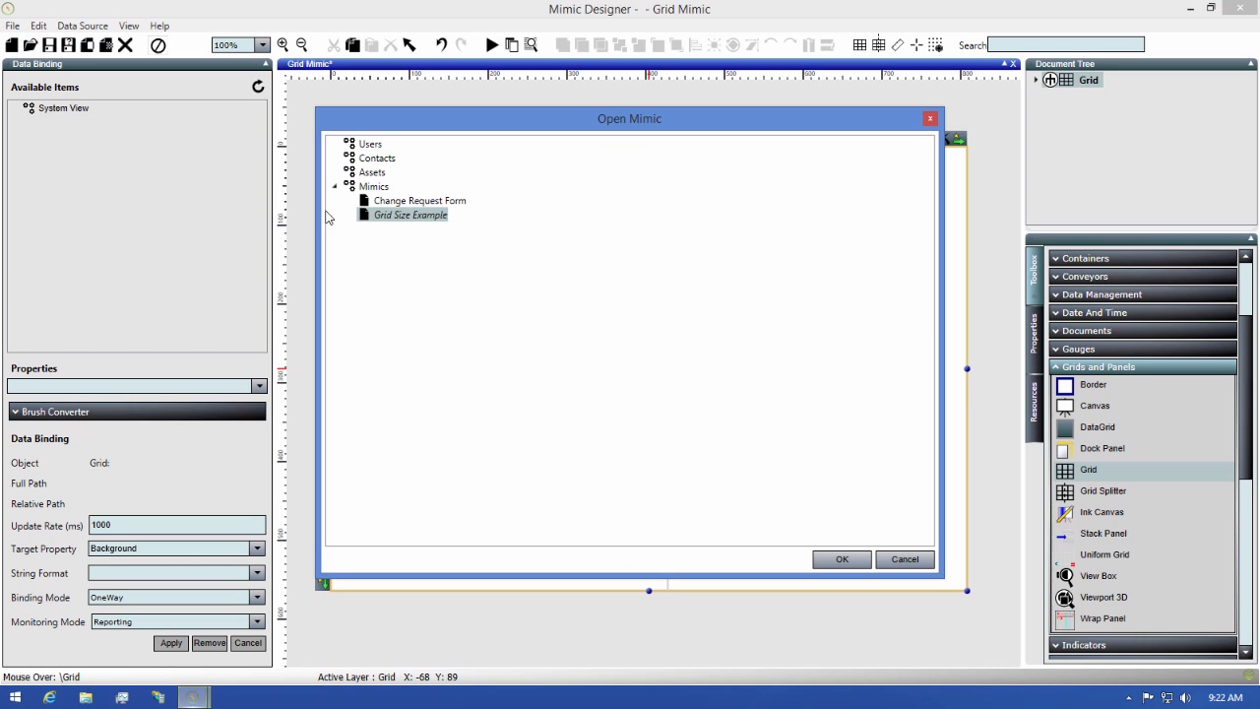
pyautogui.click(397, 202)
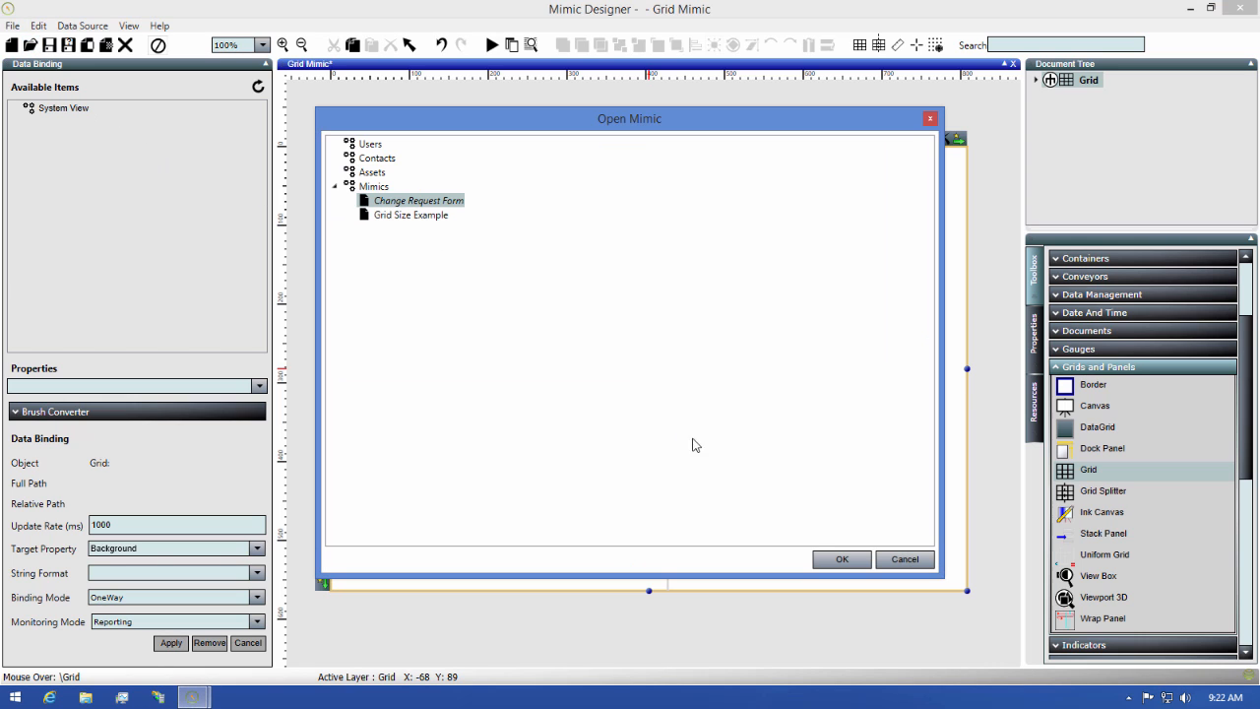
pyautogui.click(839, 560)
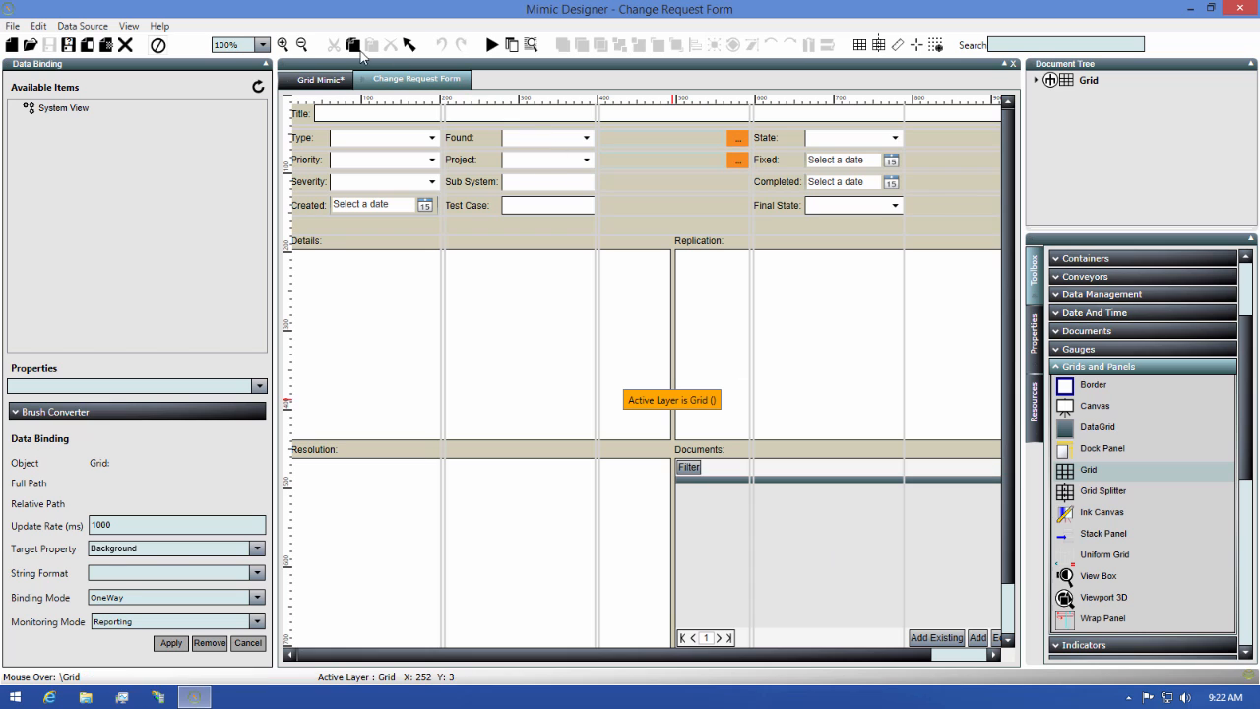
pyautogui.click(303, 44)
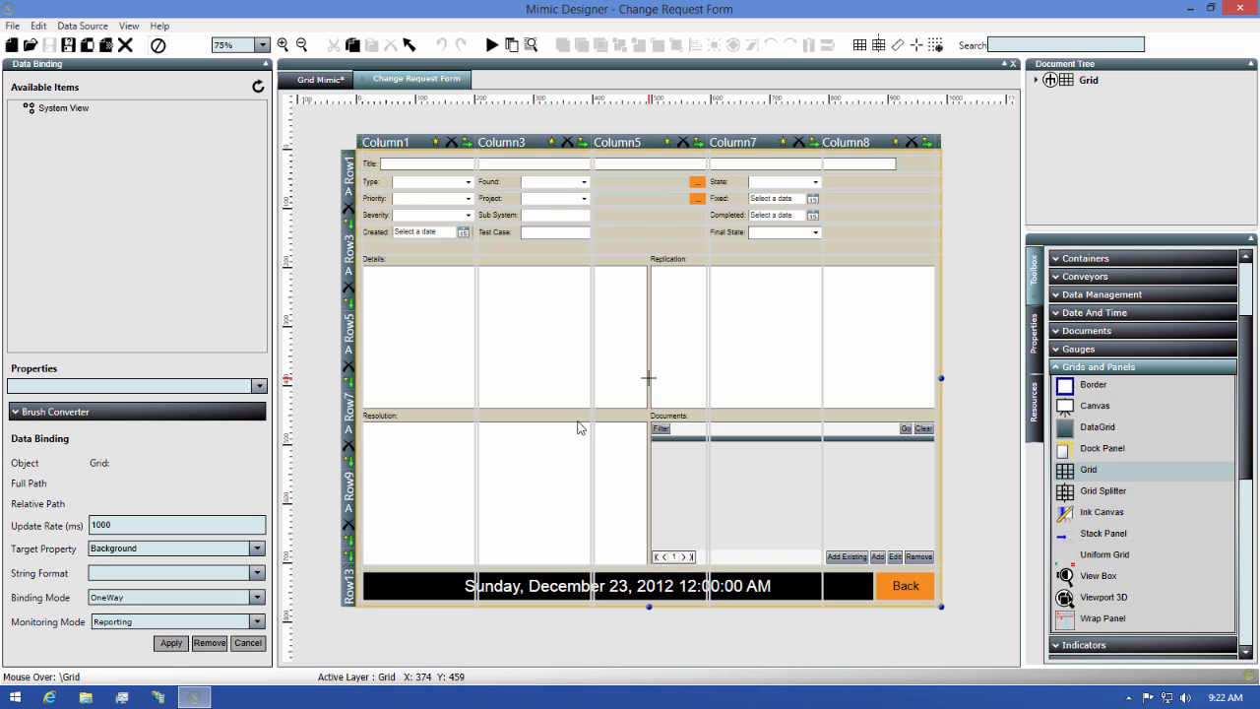
# - Show the layer of the inner grid that holds the Details, Replication, Resolution and Documents areas
pyautogui.click(760, 520)
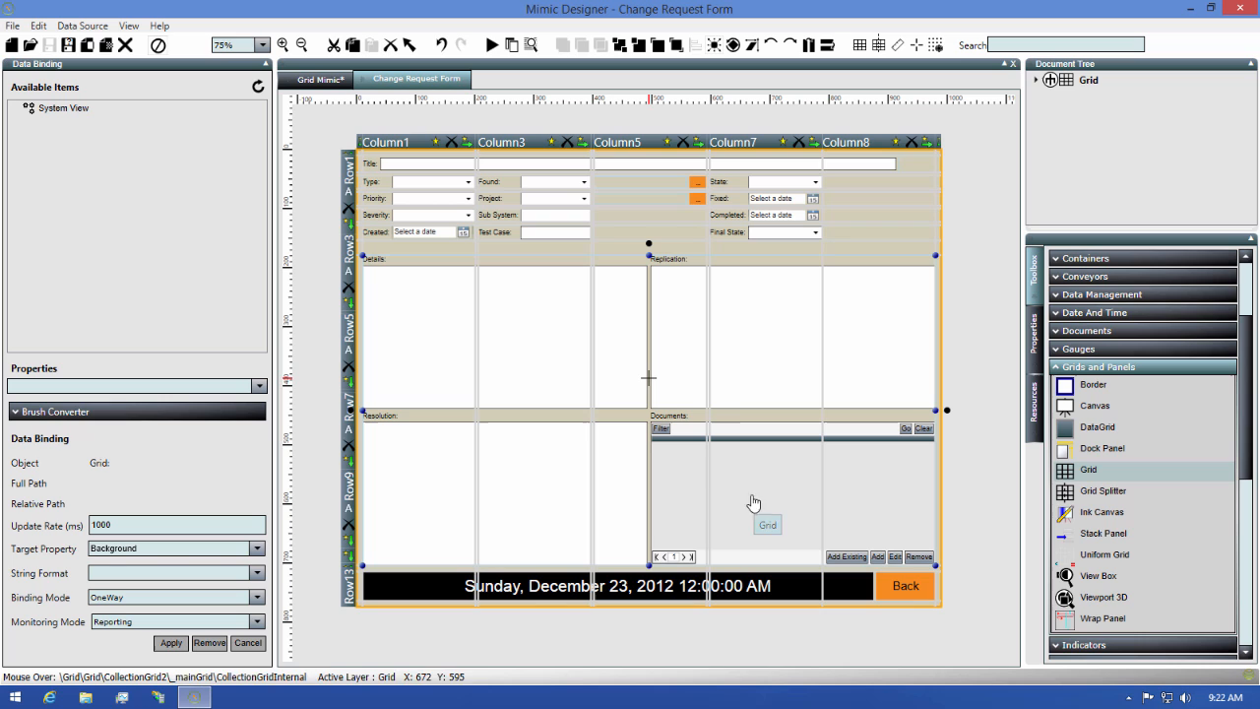
pyautogui.rightClick(749, 346)
pyautogui.click(775, 353)
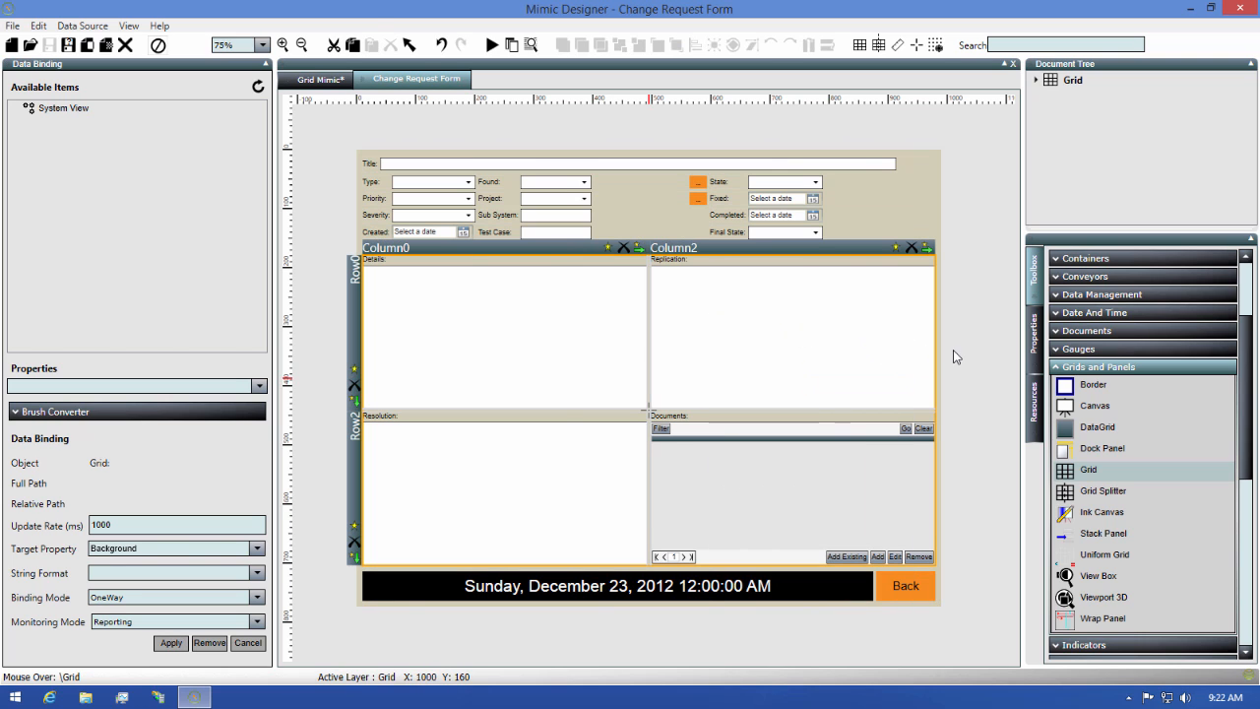
# - Return to the form's outer grid and resize it from its corner to about 1020 wide and 750 high
pyautogui.click(961, 376)
pyautogui.moveTo(937, 604)
pyautogui.mouseDown()
pyautogui.moveTo(859, 569)
pyautogui.moveTo(941, 575)
pyautogui.moveTo(912, 585)
pyautogui.moveTo(951, 602)
pyautogui.mouseUp()
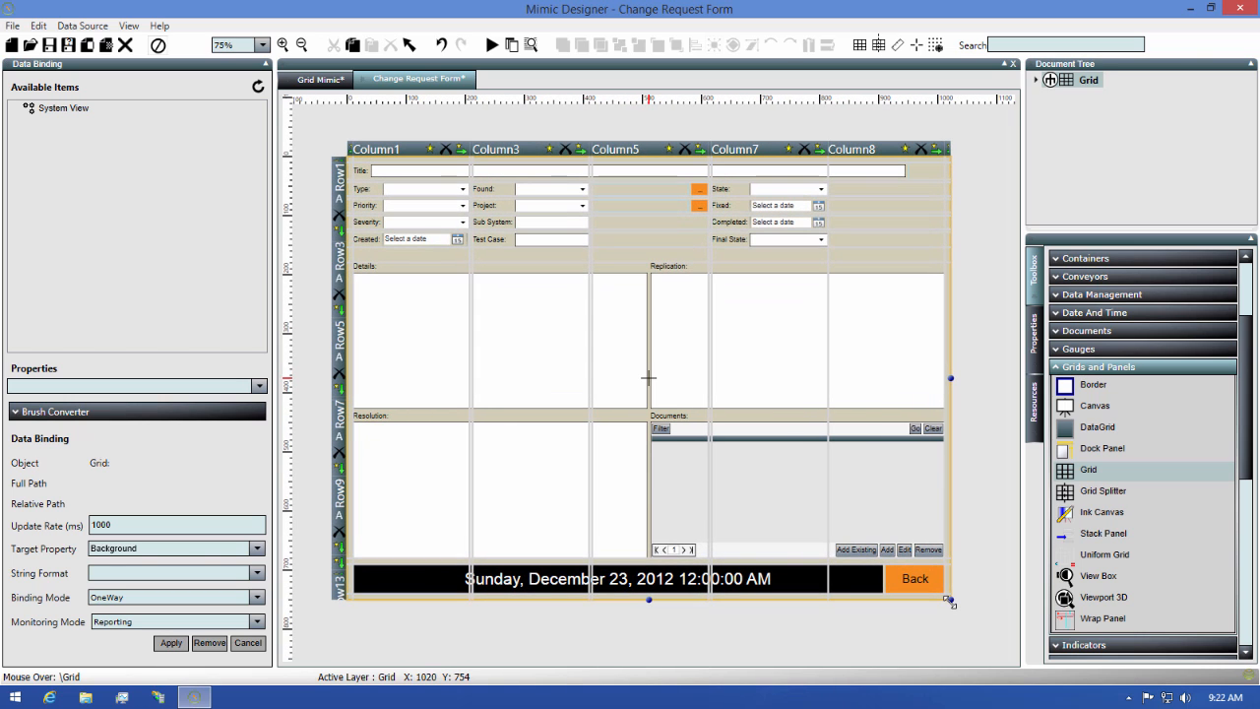